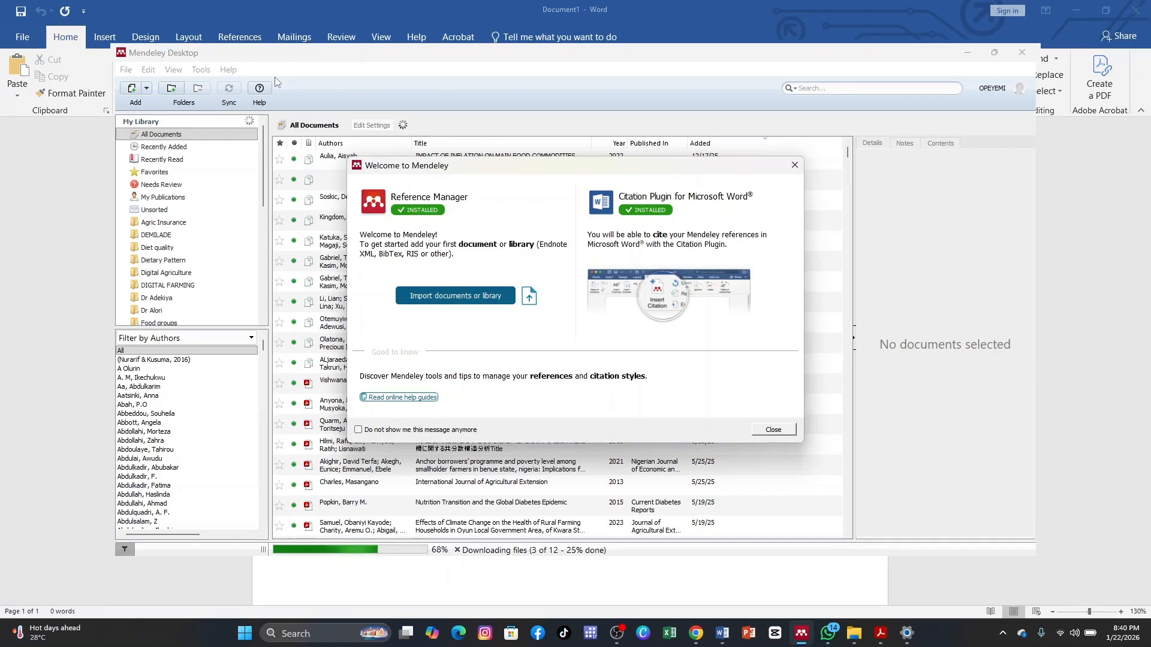
Dismiss the Mendeley welcome message and go through the introductory tour to its end.
left_click(794, 165)
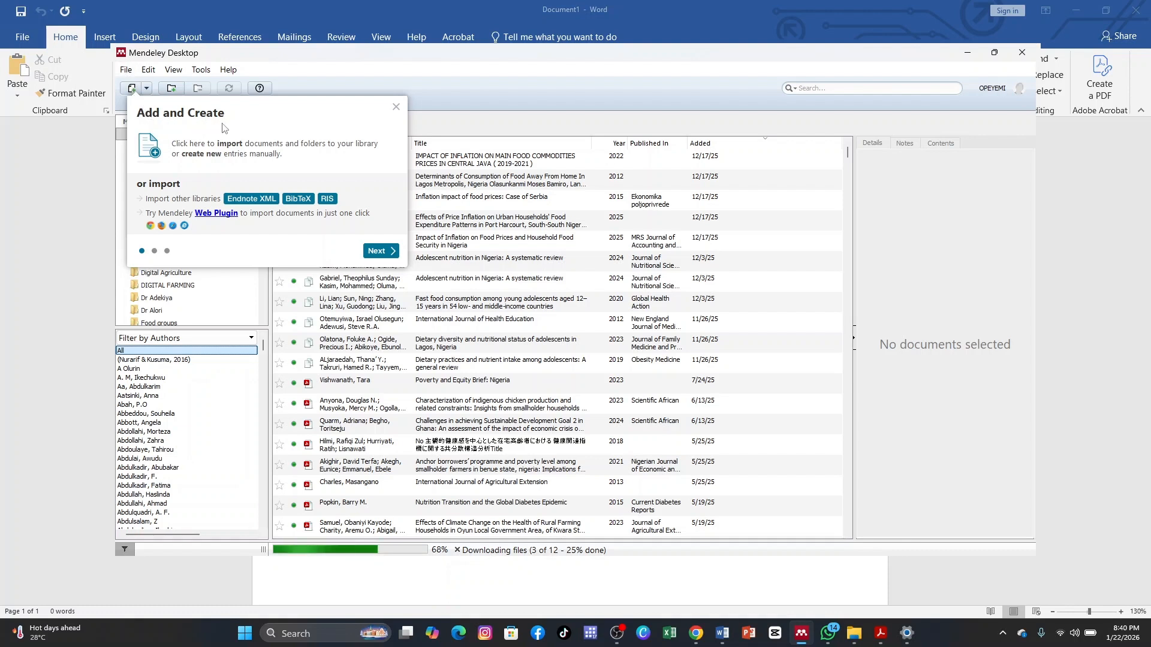
left_click(376, 252)
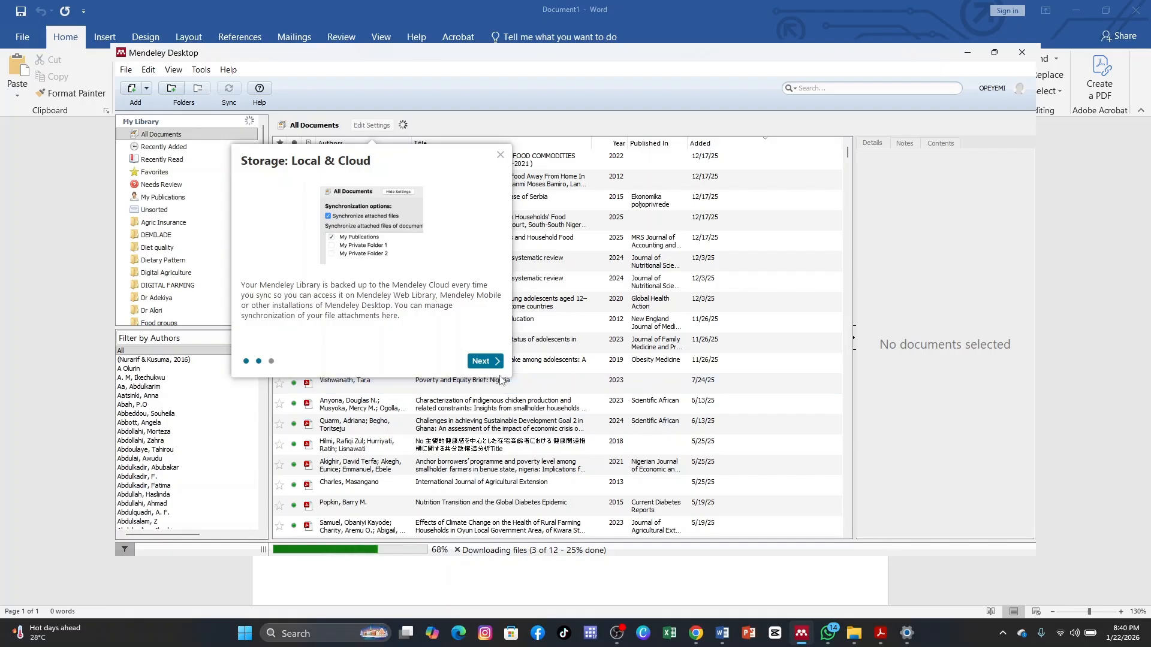
left_click(487, 362)
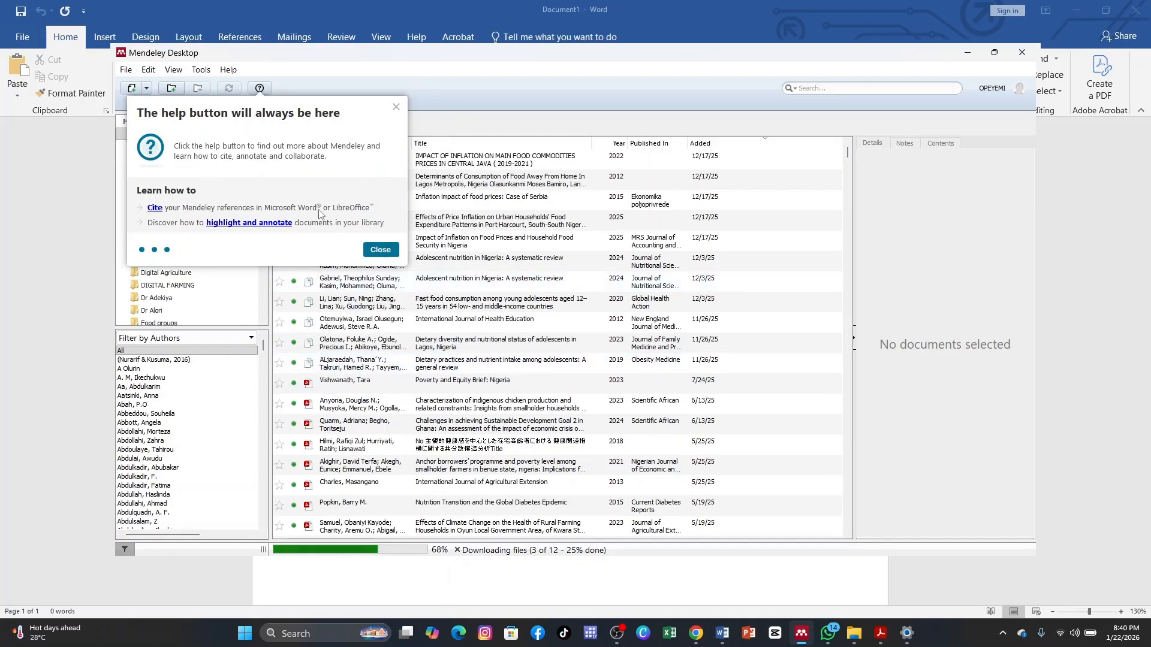
left_click(392, 254)
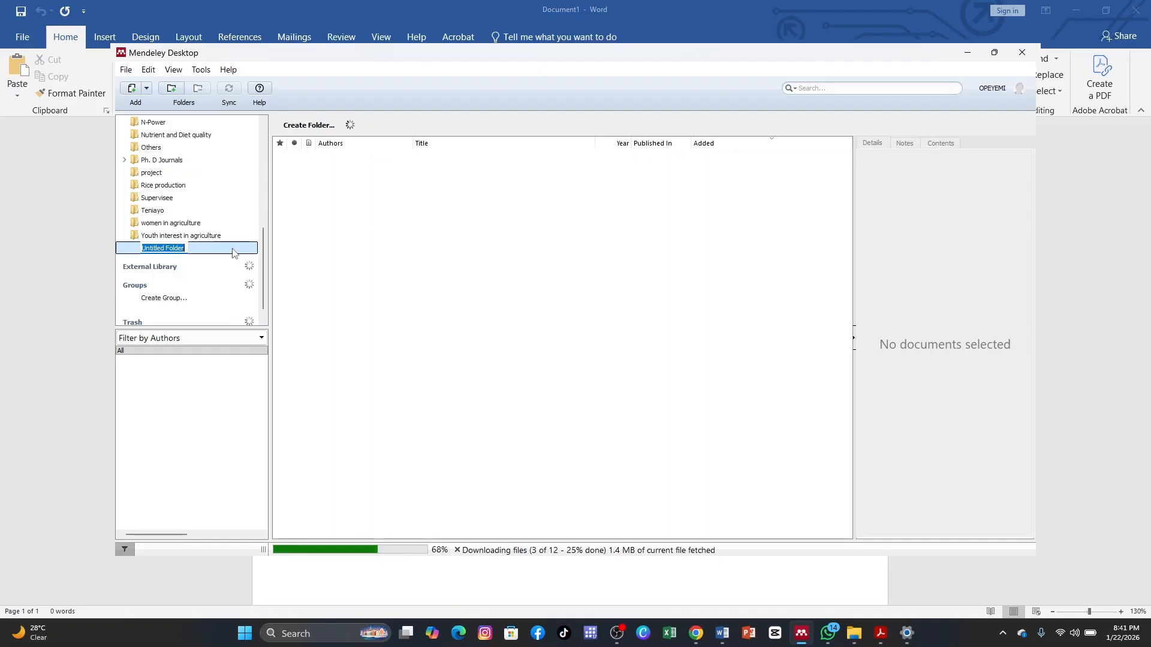
Name the new library folder "publication".
type("pu")
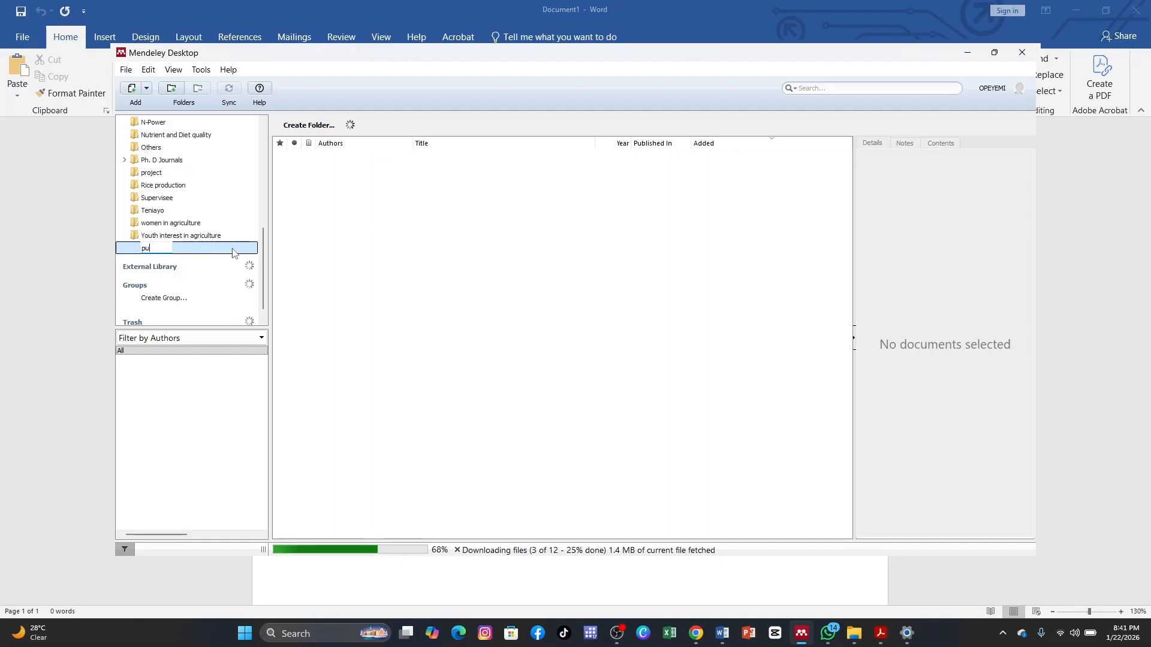
type("blication")
key("Return")
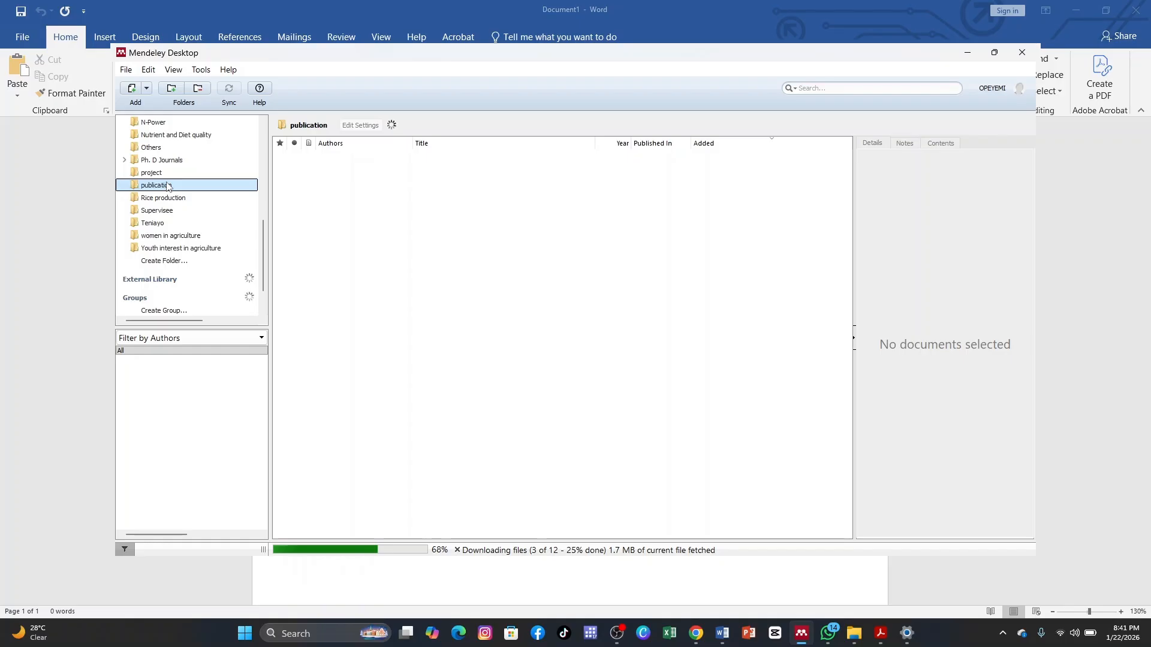
Add the PDF 10.3934_agrfood.2023008 (1) from Downloads to the publication folder.
left_click_drag(171, 189, 318, 192)
left_click(127, 70)
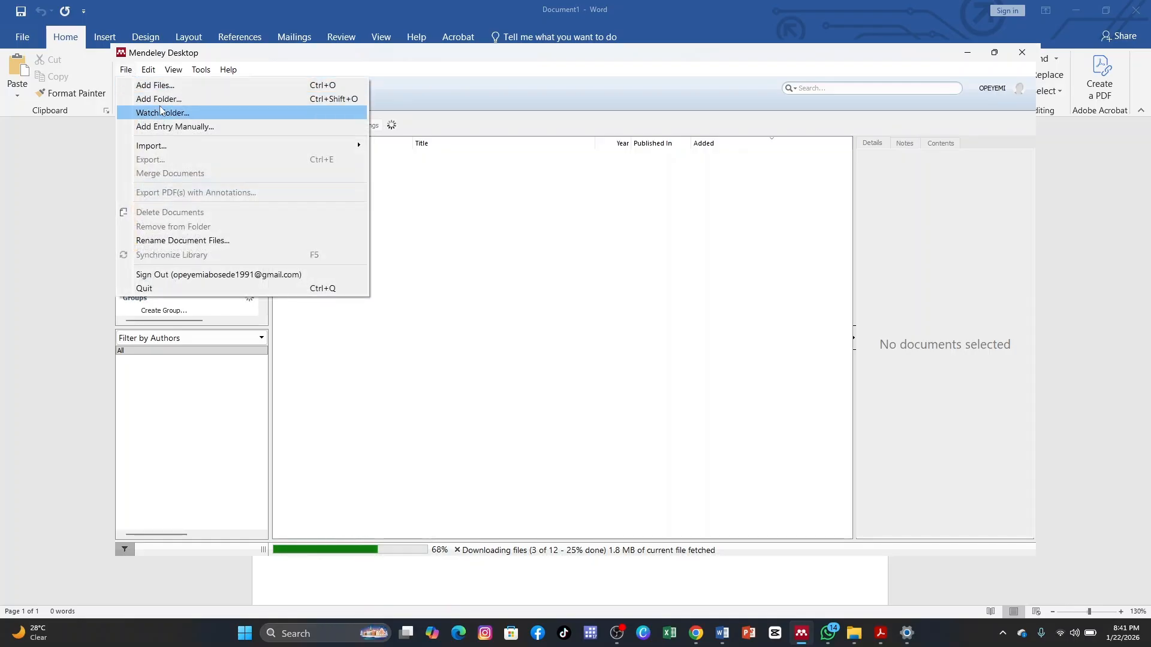
left_click(175, 88)
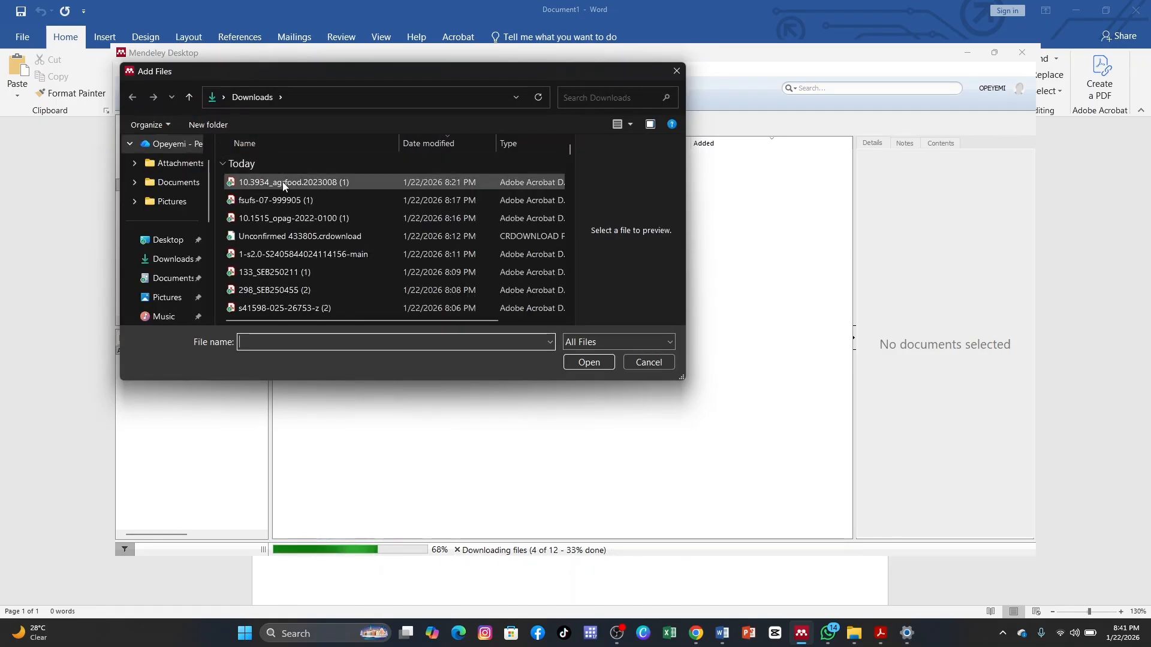
left_click(282, 182)
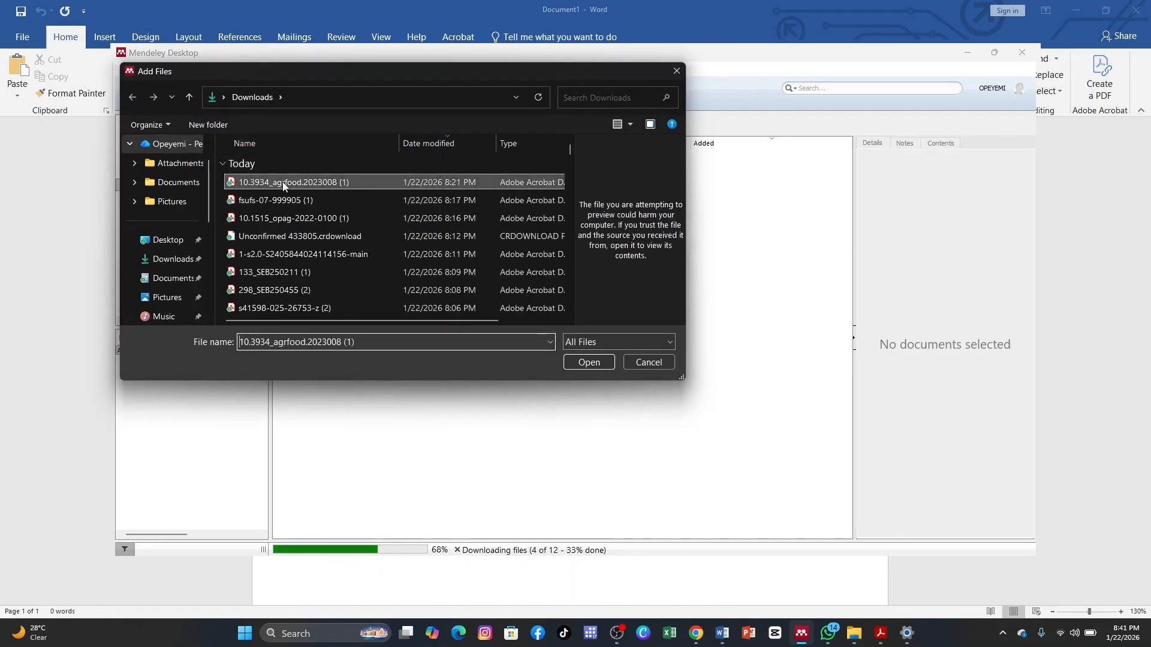
left_click(589, 362)
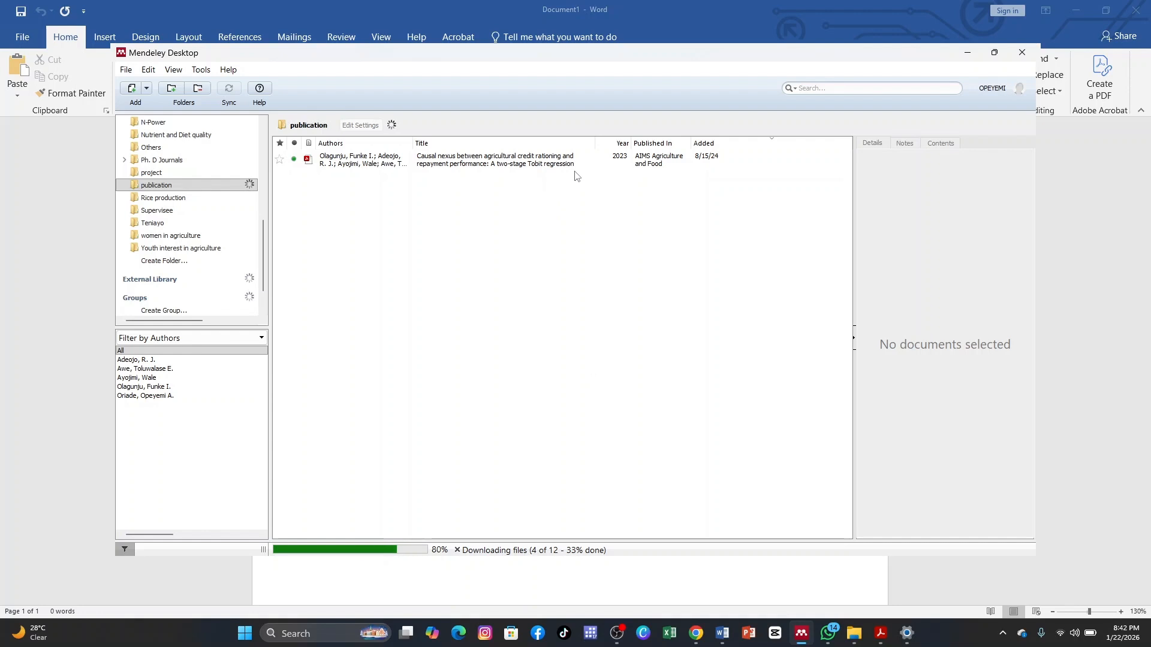
left_click(126, 70)
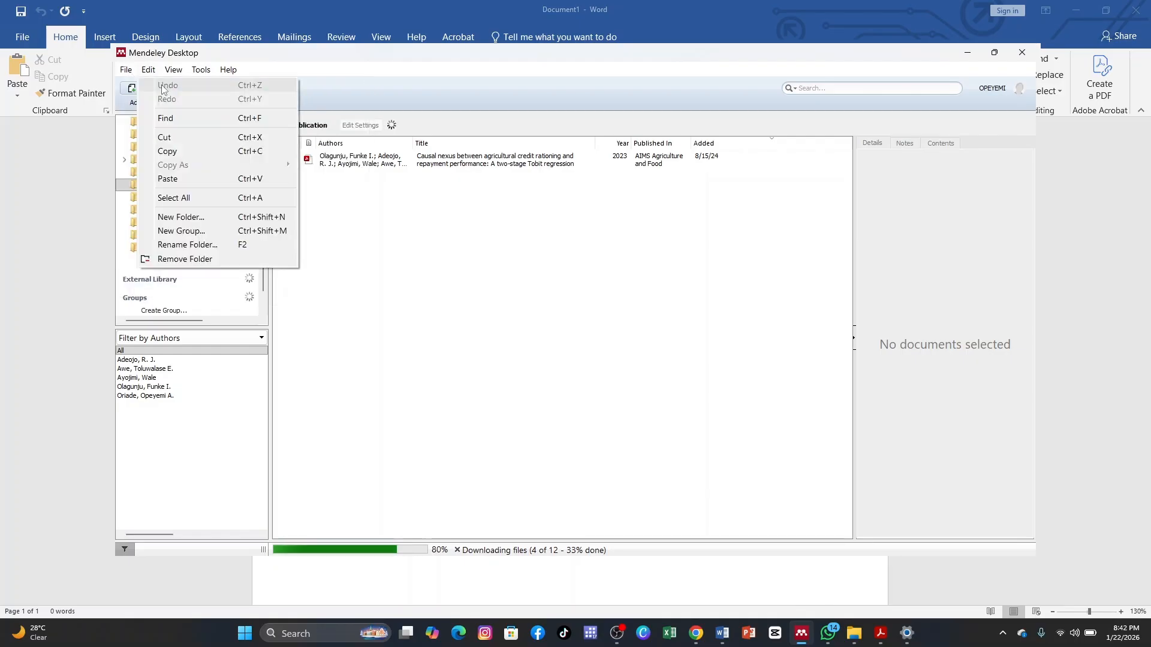
left_click(132, 73)
left_click(131, 70)
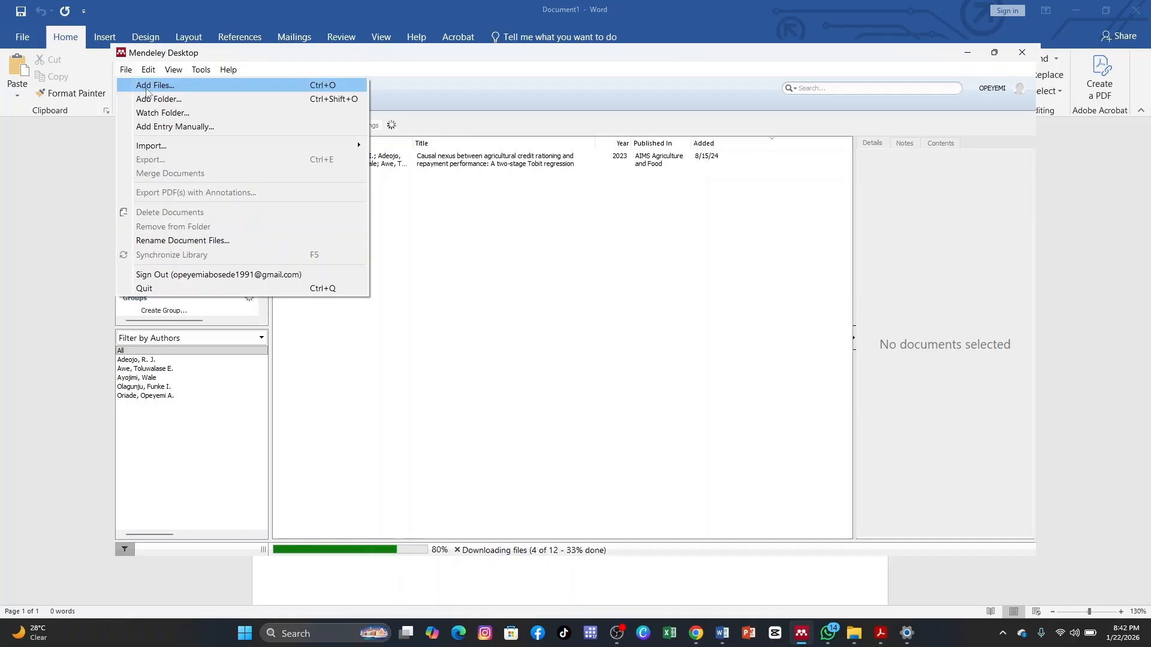
left_click(155, 87)
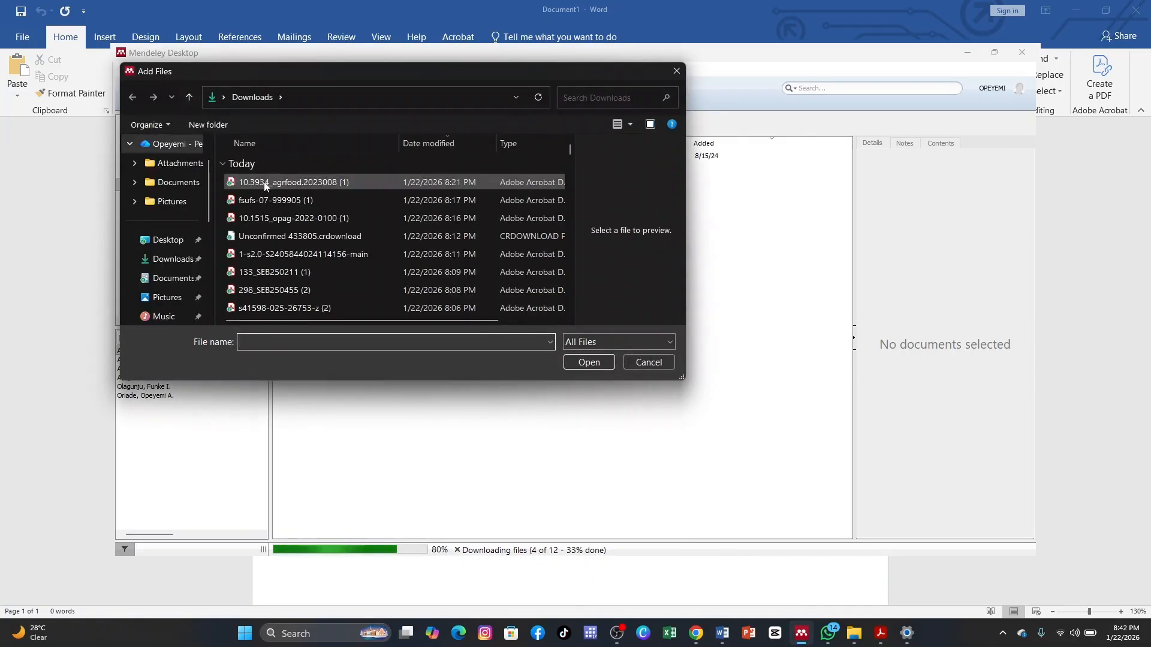
left_click(280, 202)
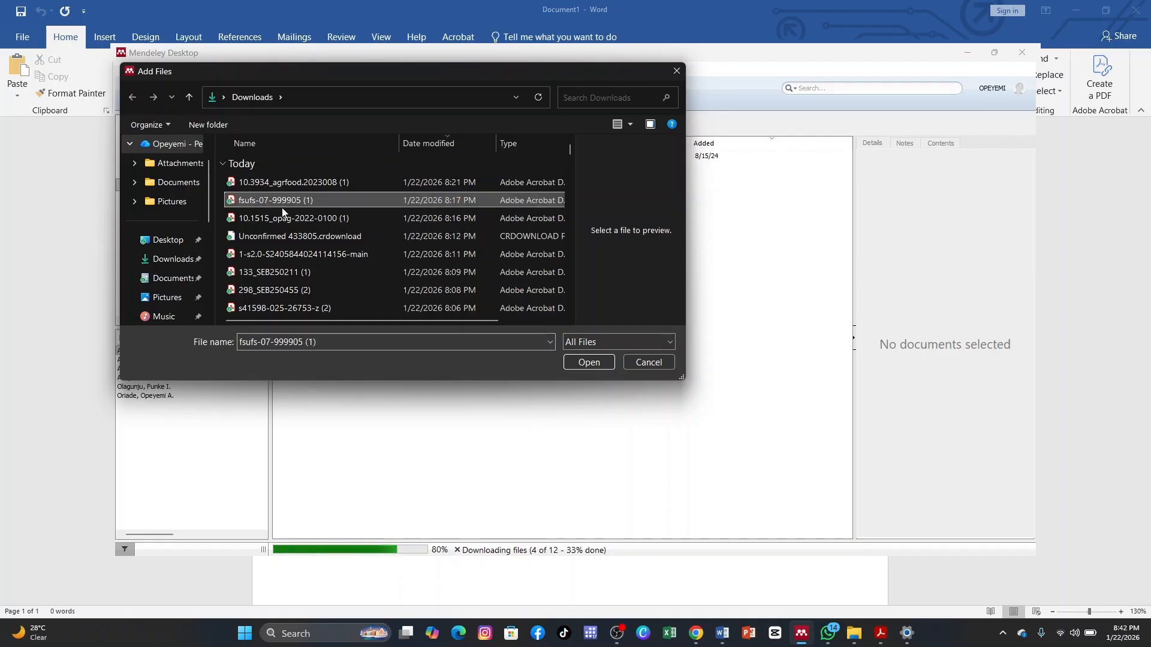
left_click(291, 218, "ctrl")
left_click(299, 255, "ctrl")
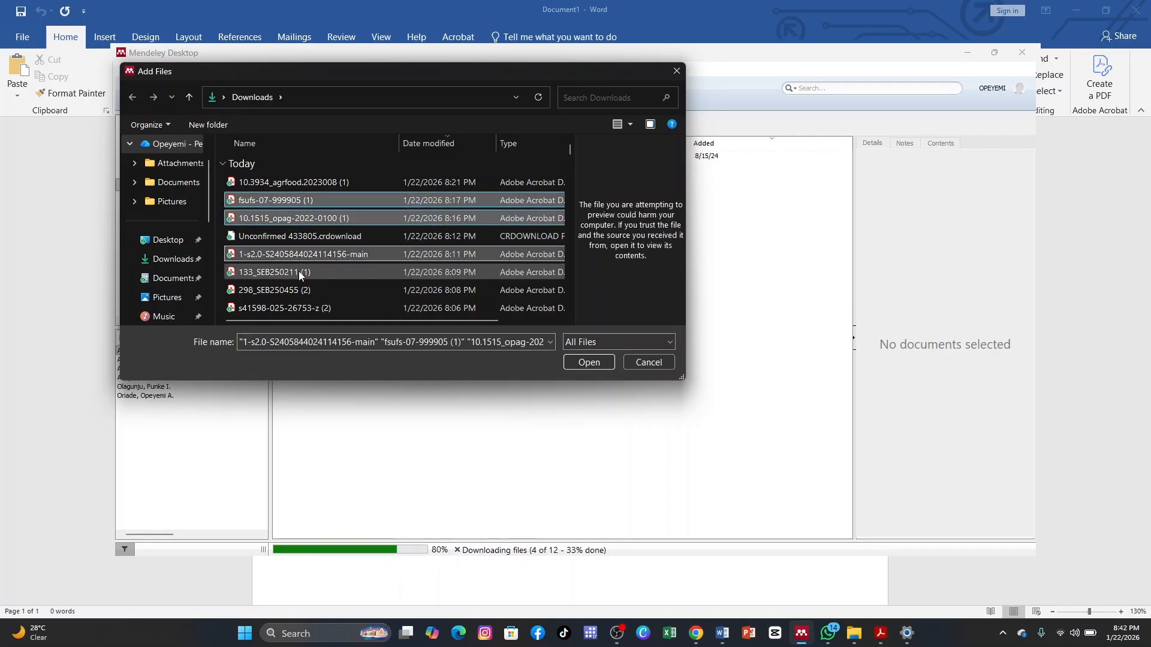
left_click(298, 272, "ctrl")
left_click(306, 290, "ctrl")
left_click(320, 308, "ctrl")
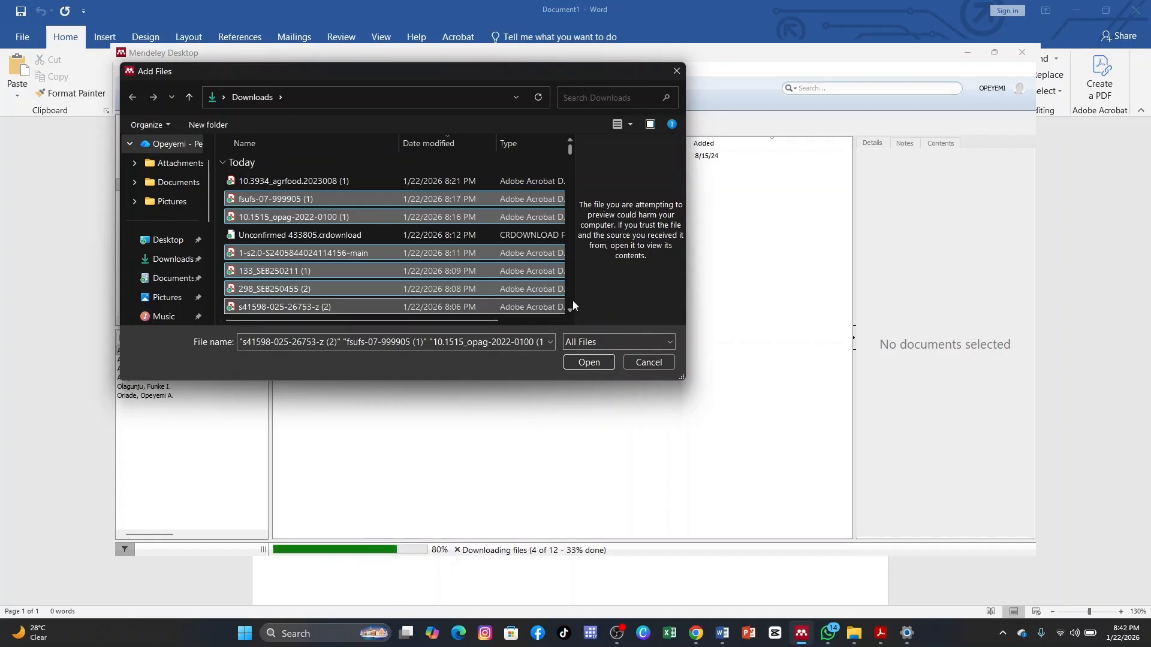
scroll(573, 300, "down", 3)
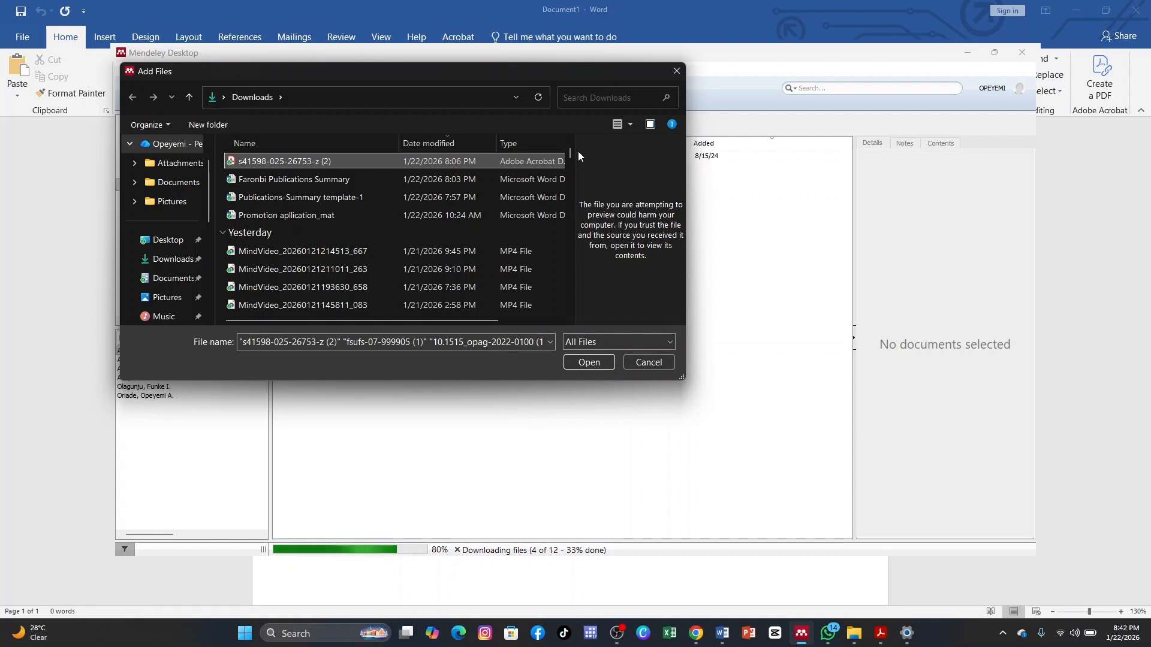
left_click(589, 362)
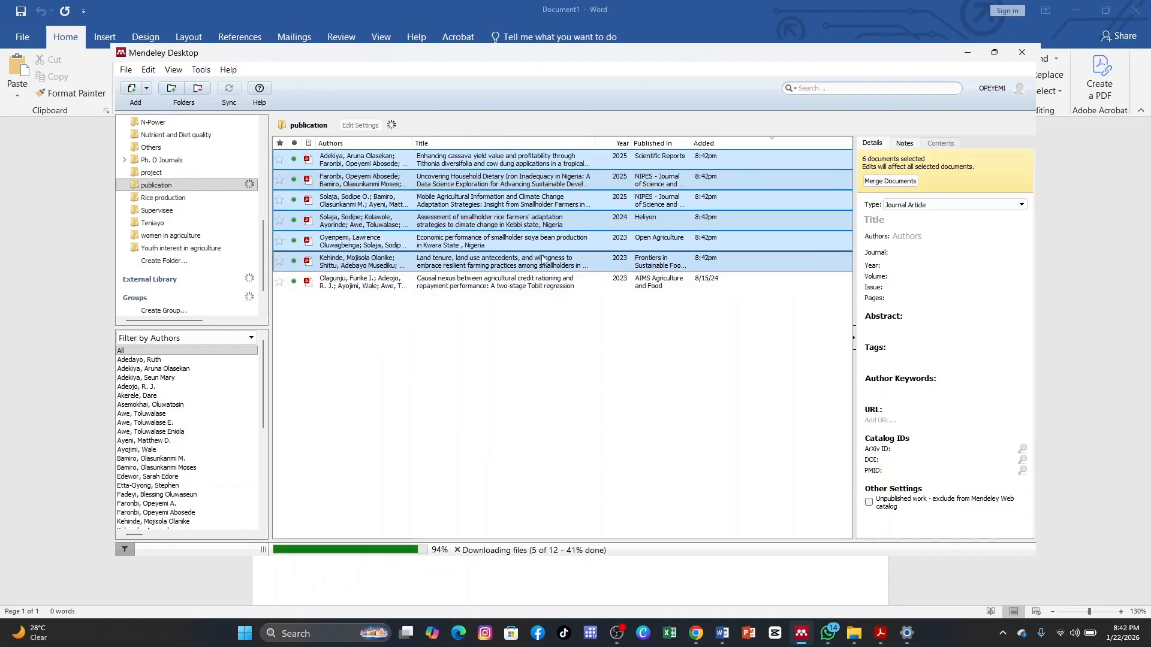
left_click(759, 441)
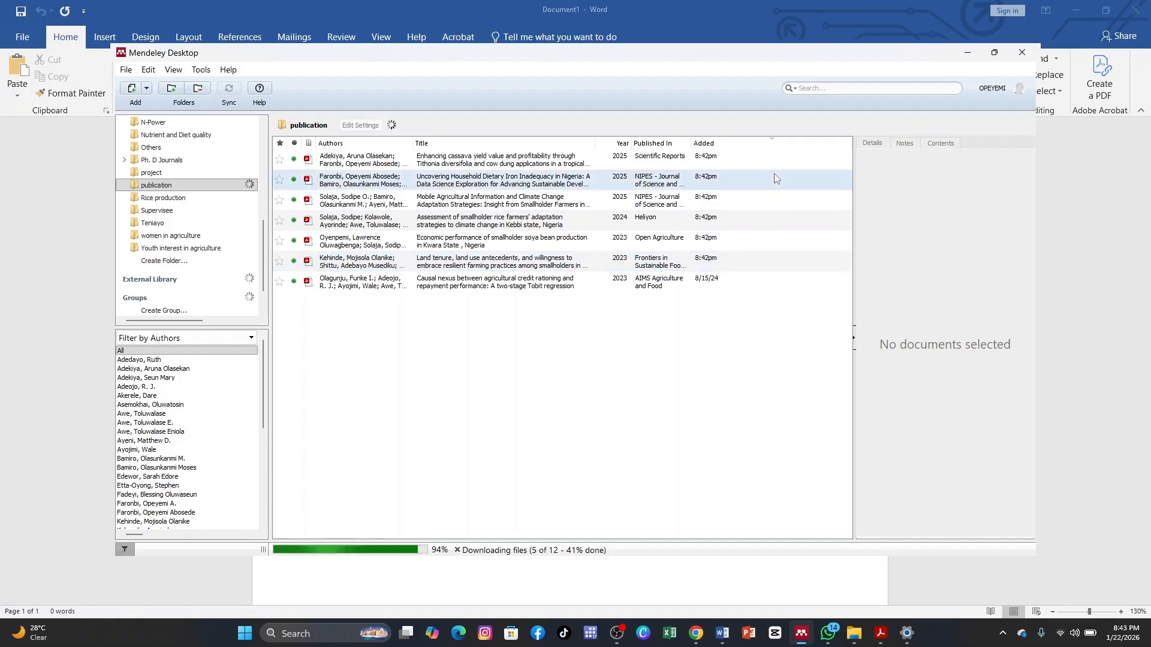
Maximize the Mendeley window and sort the publication folder's documents by year, newest first.
left_click(775, 146)
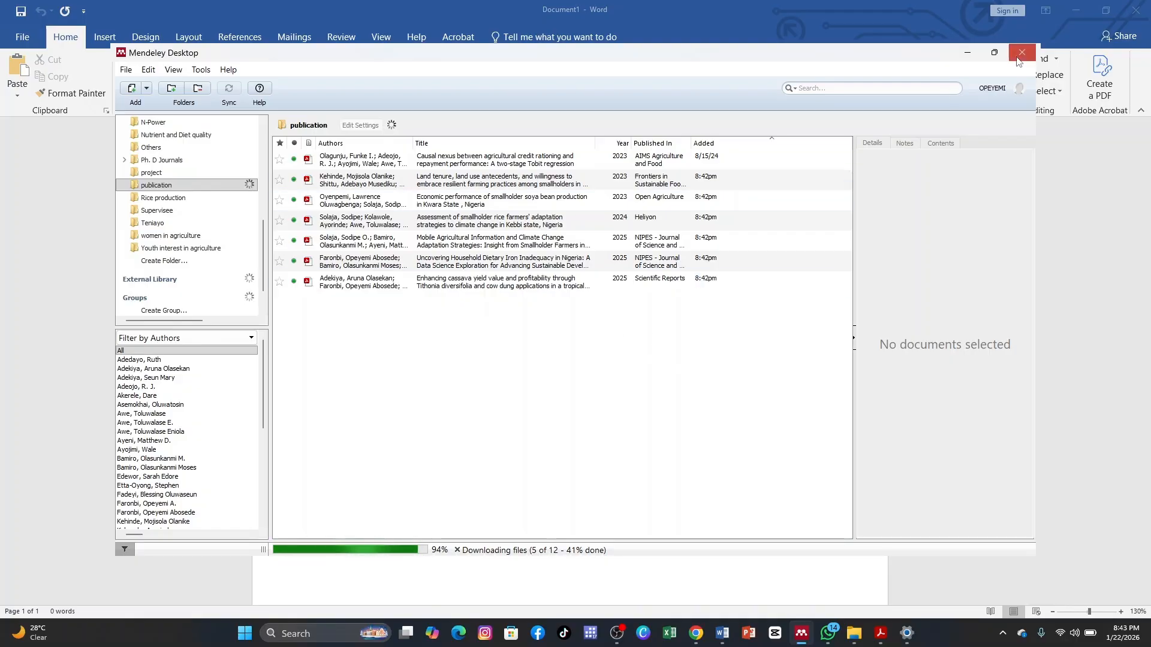
left_click(994, 54)
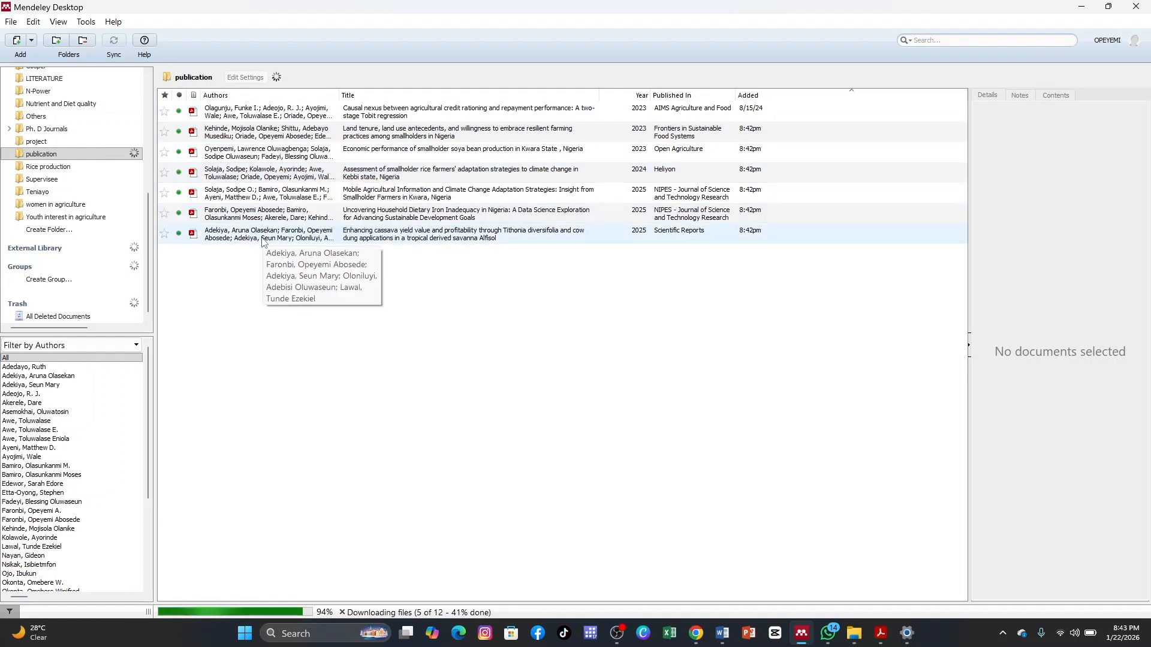
left_click(643, 98)
left_click(643, 97)
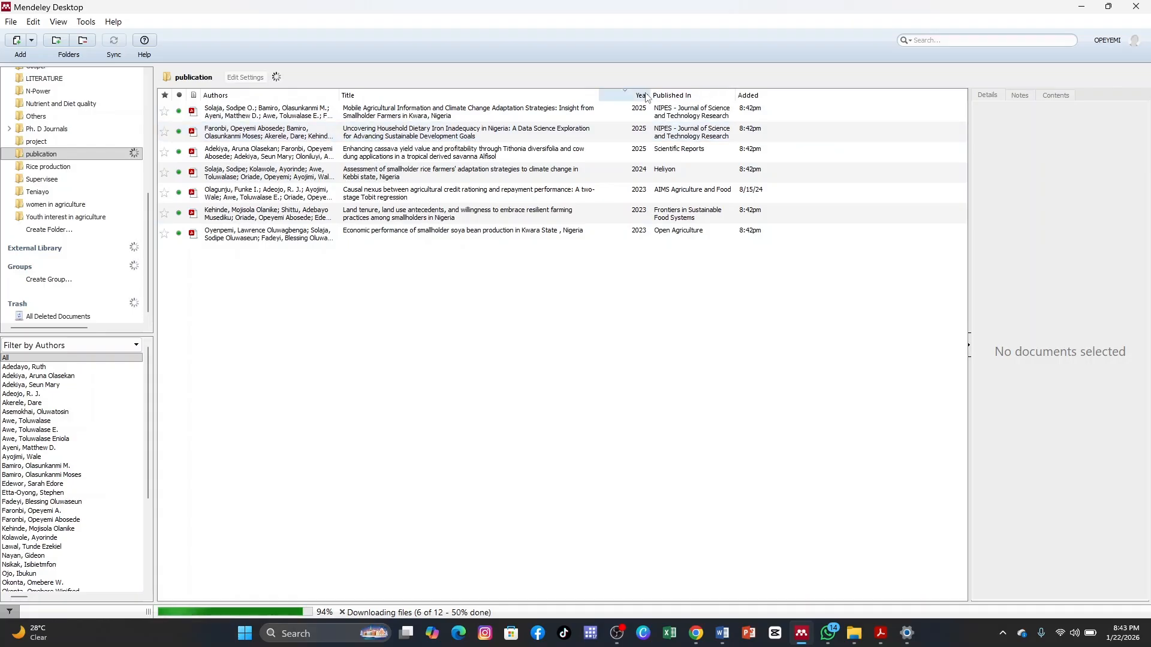
left_click(641, 96)
left_click(643, 96)
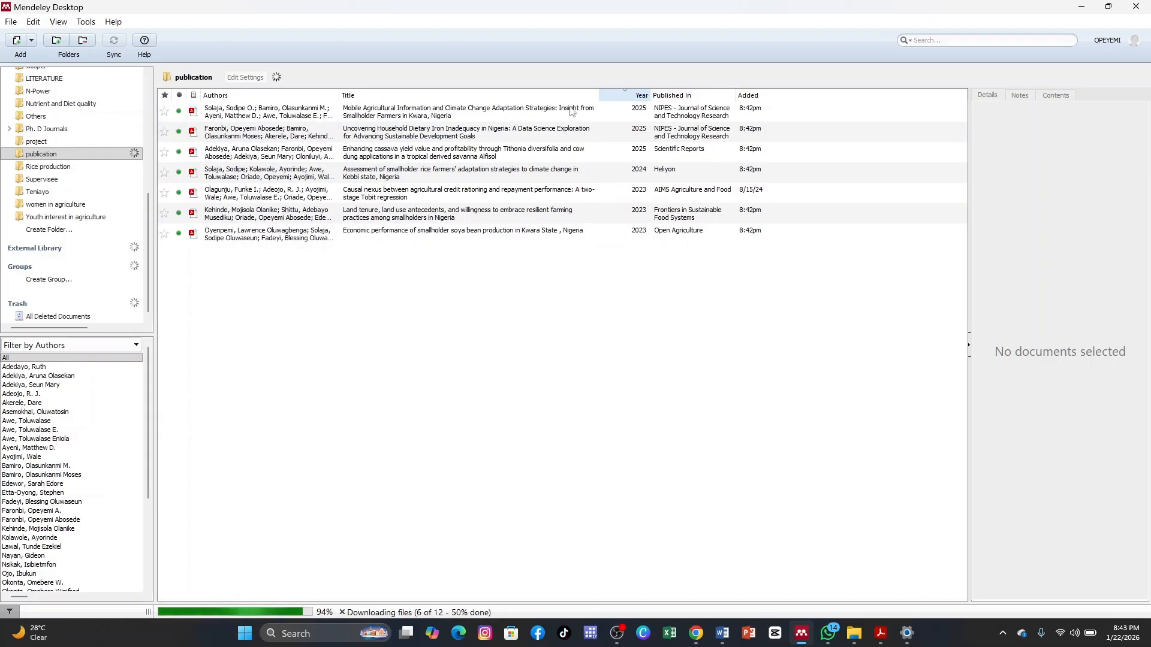
Open the Scientific Reports paper on enhancing cassava yield value and profitability for reading.
double_click(254, 155)
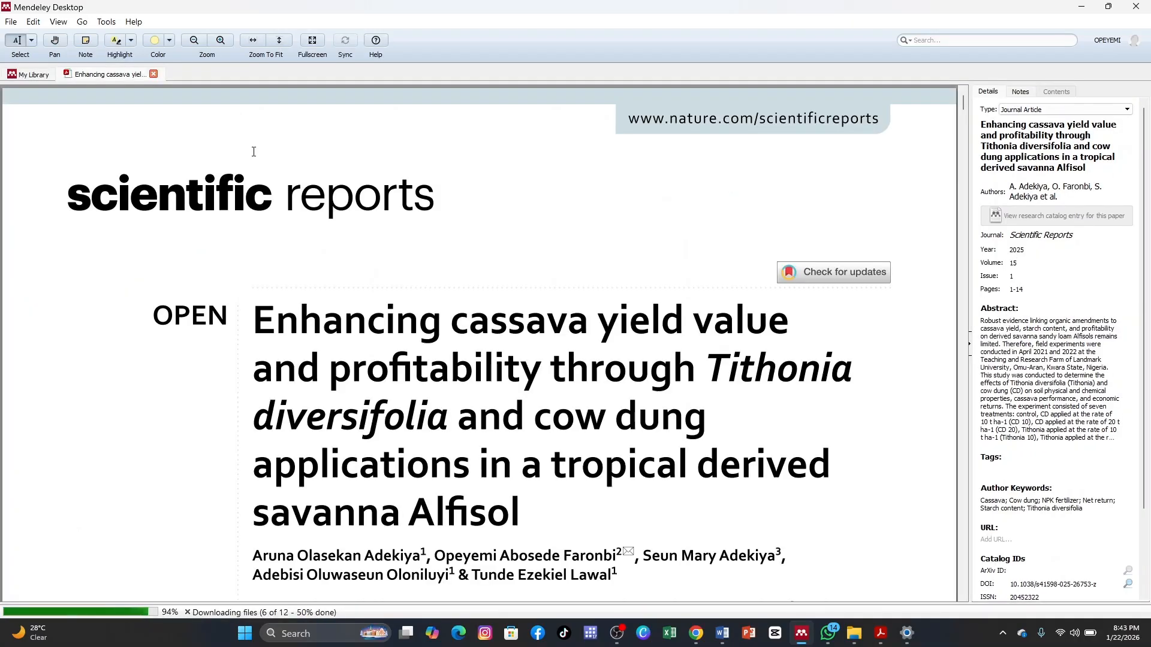
scroll(253, 152, "down", 5)
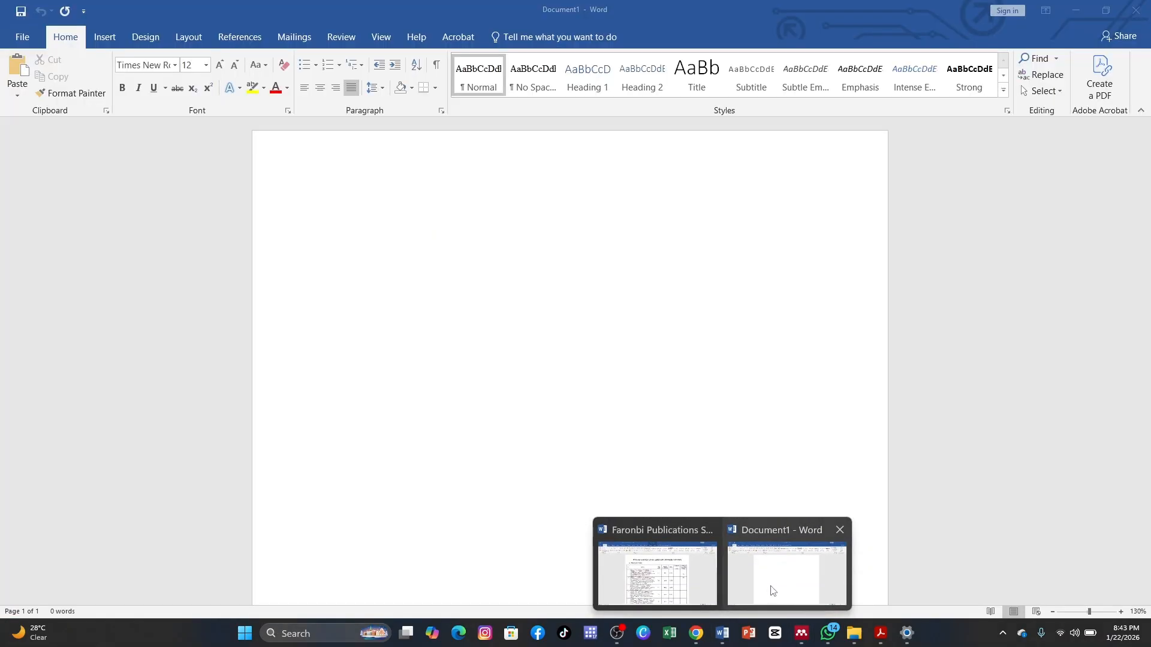
Switch to the blank Word document Document1 and set the Mendeley citation style to American Psychological Association 7th edition.
left_click(770, 585)
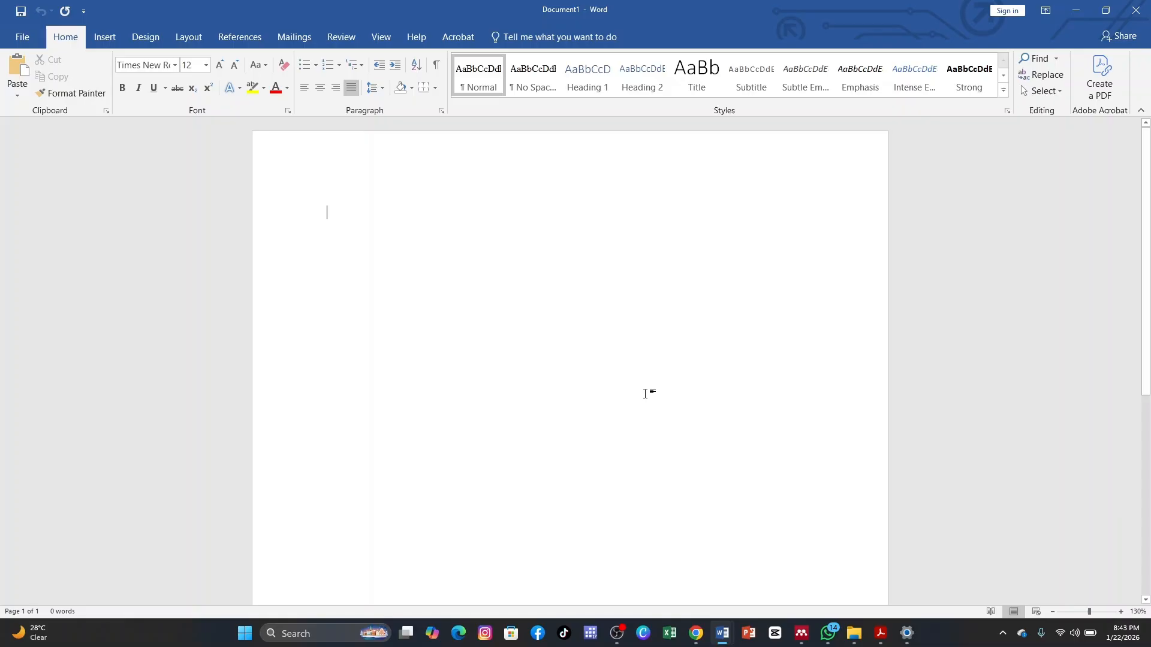
left_click(241, 37)
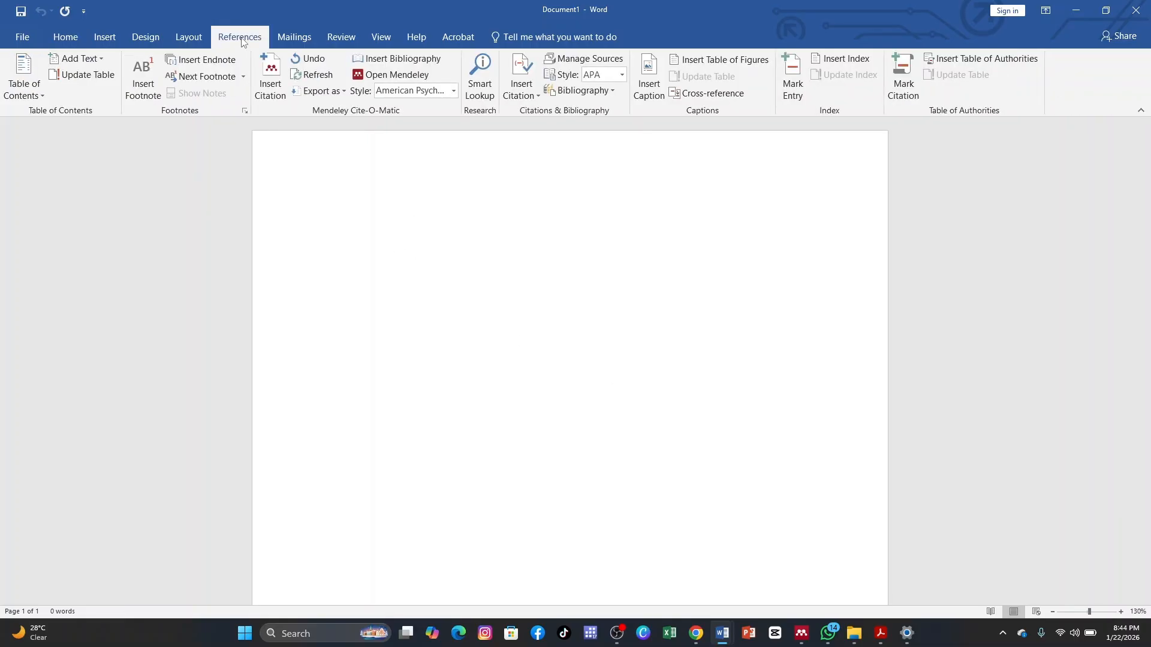
left_click(453, 91)
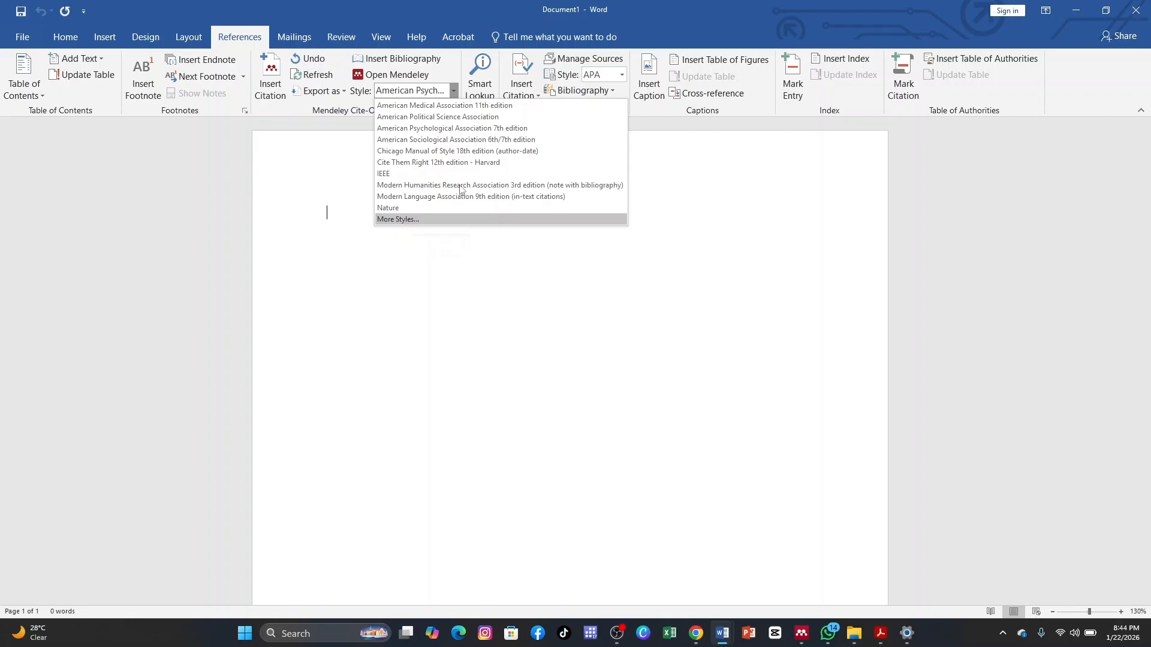
left_click(514, 129)
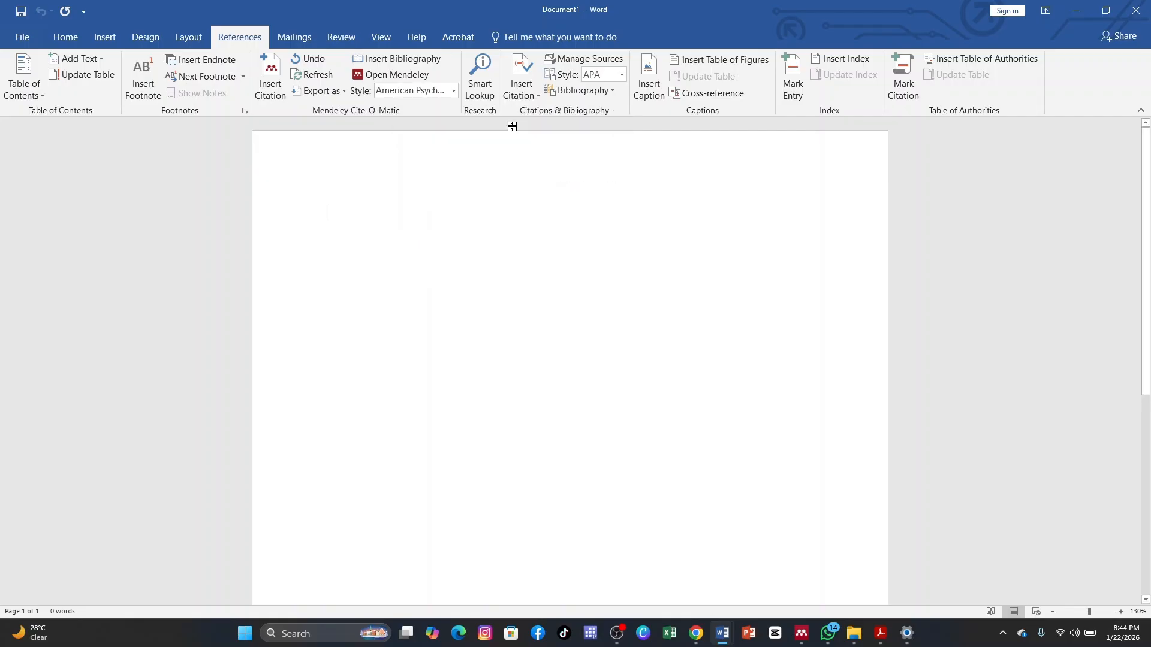
Insert a Mendeley citation of the open paper "Enhancing cassava yield value and profitability" into the Word document.
left_click(271, 80)
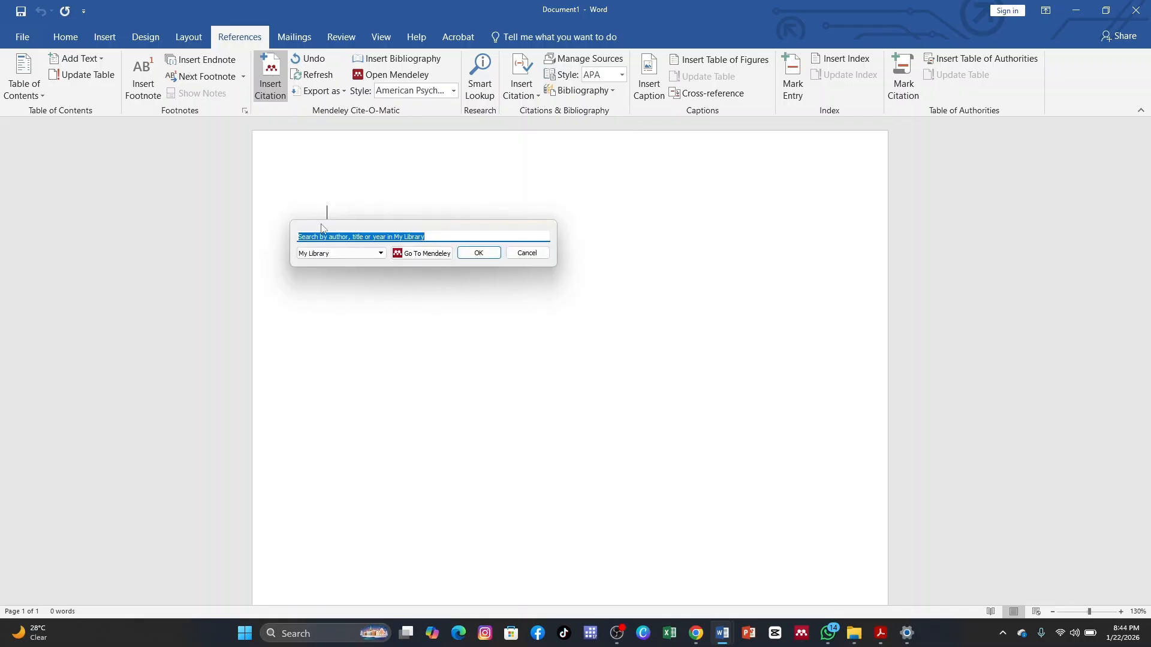
left_click(429, 253)
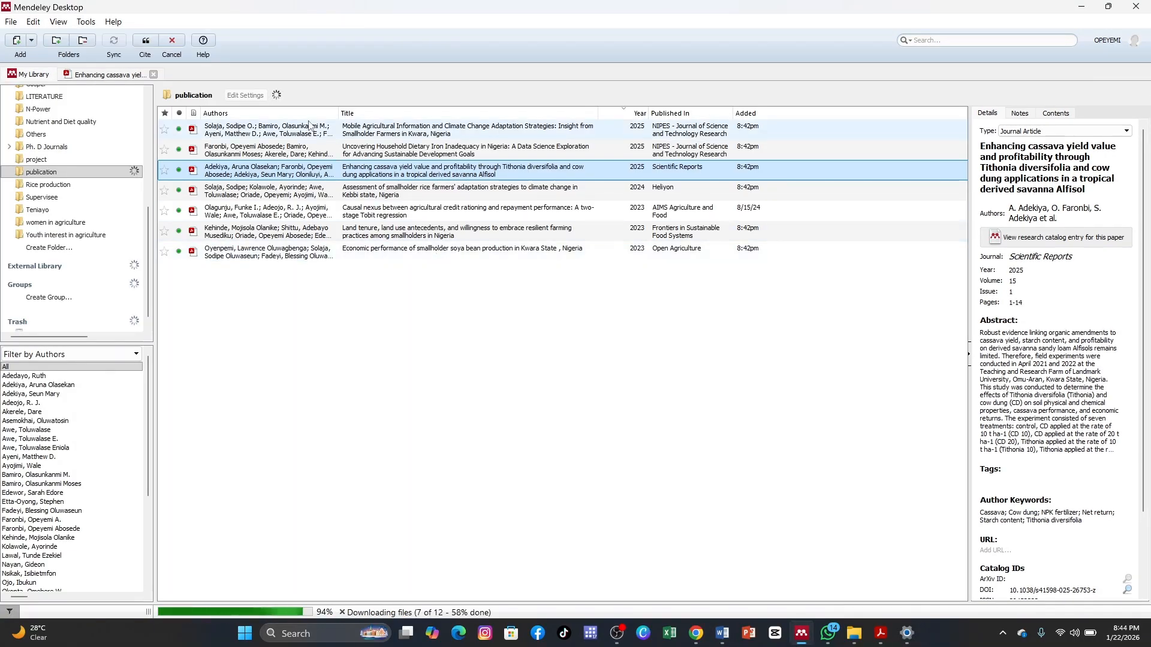
left_click(113, 76)
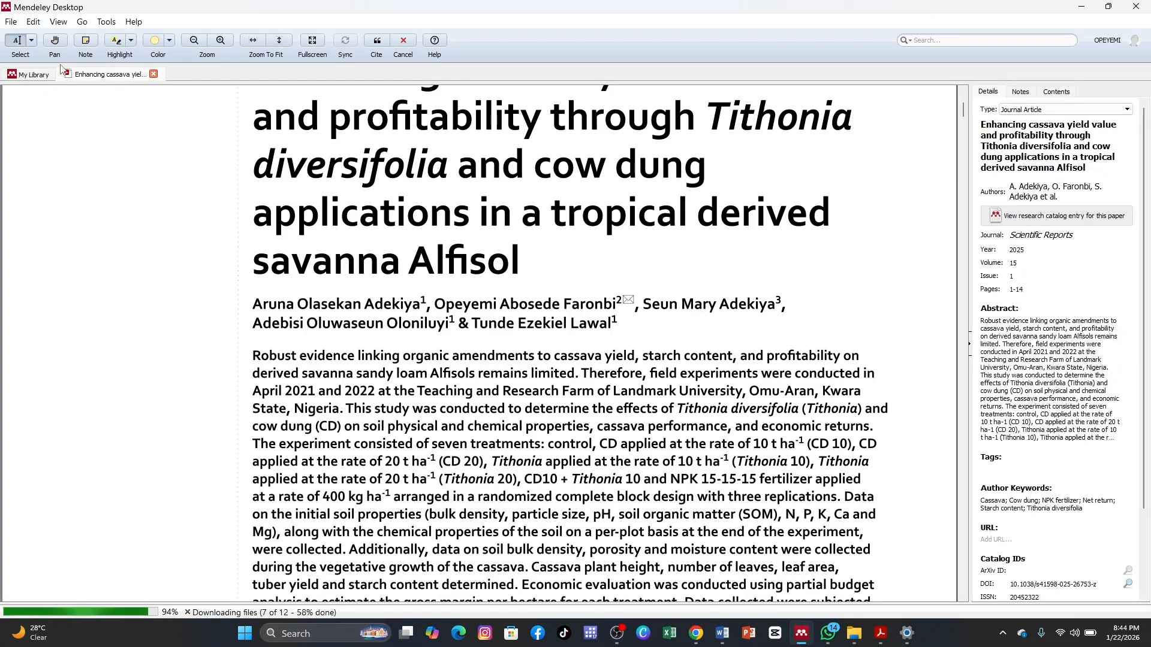
left_click(375, 40)
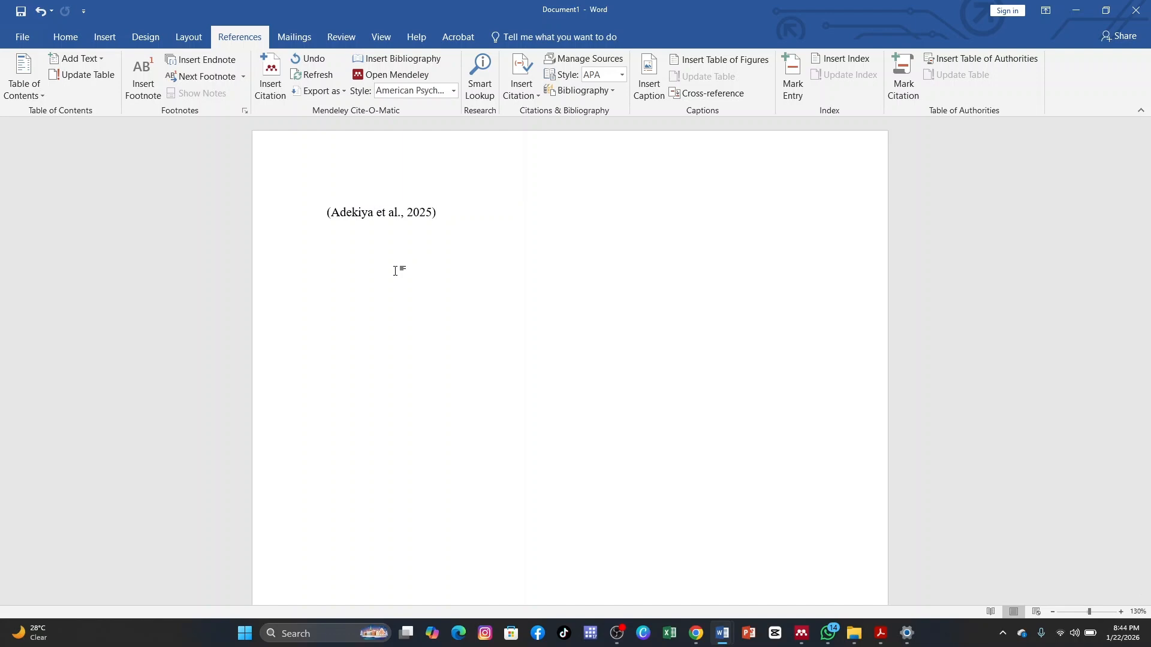
On a new line below the first citation, insert one Mendeley citation covering all the documents in the publication folder.
key("Return")
left_click(274, 90)
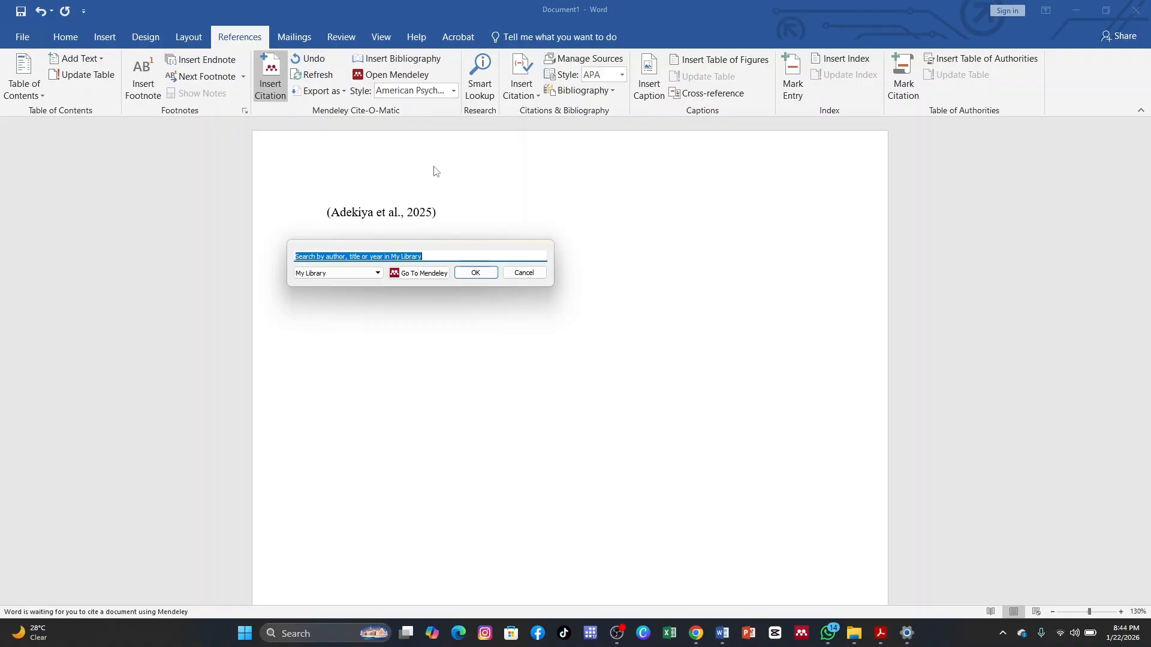
left_click(418, 273)
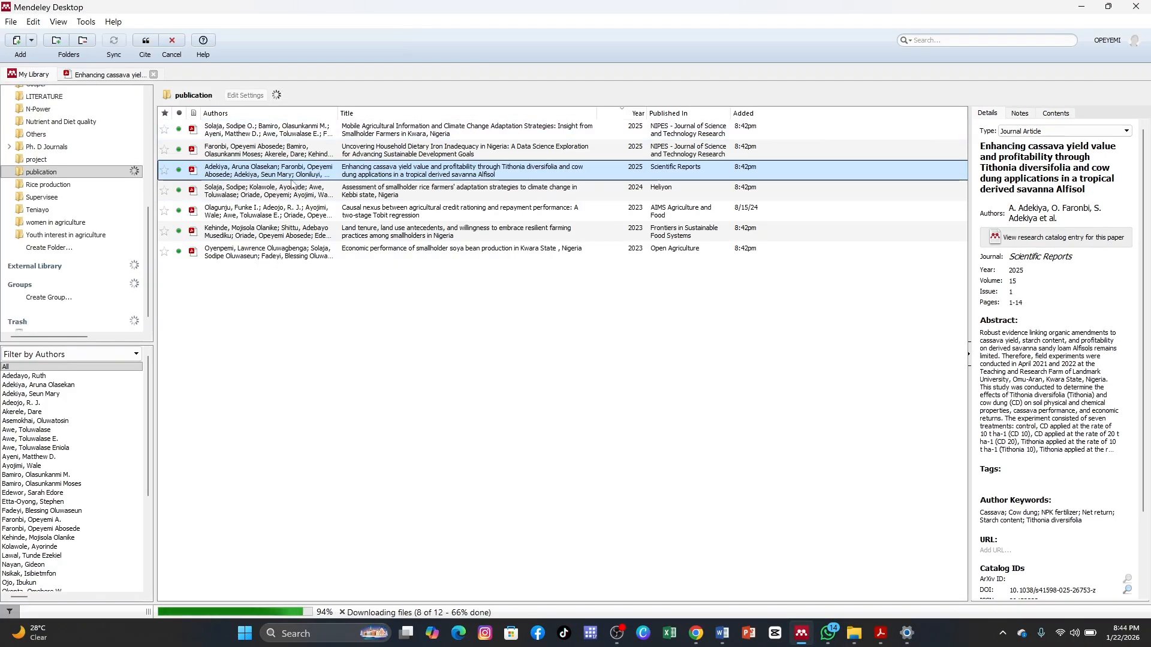
key("ctrl+a")
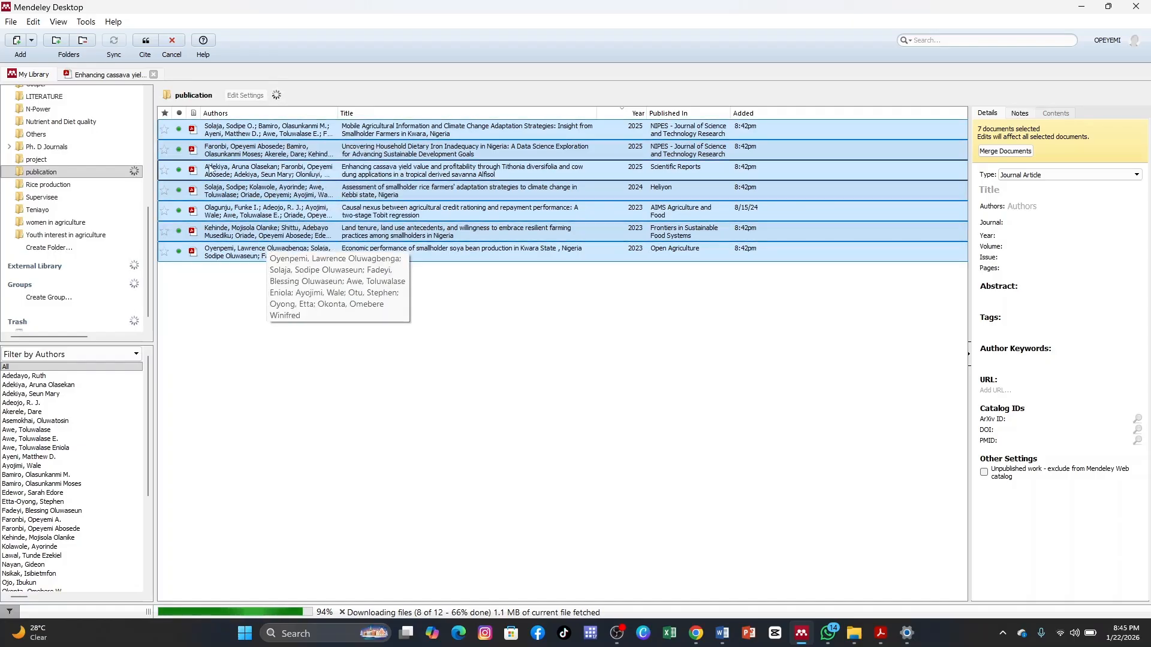
left_click(148, 49)
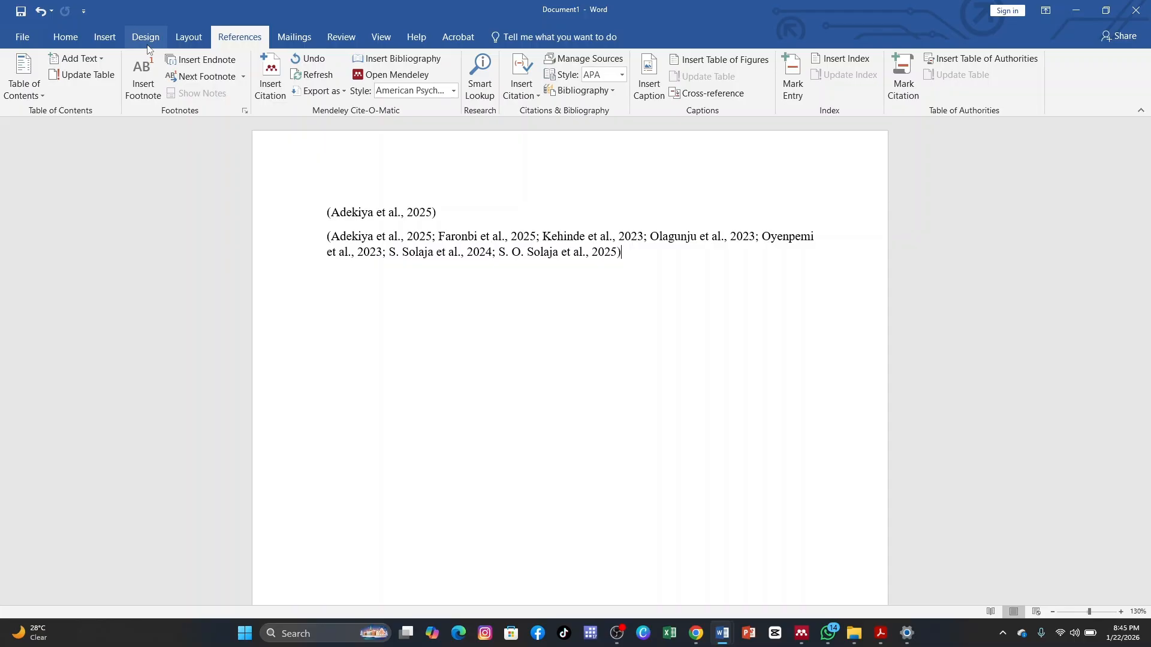
Add a centred "Reference" heading below the citations and insert the Mendeley bibliography beneath it.
key("Return")
key("Return")
type("Reference")
key("ctrl+e")
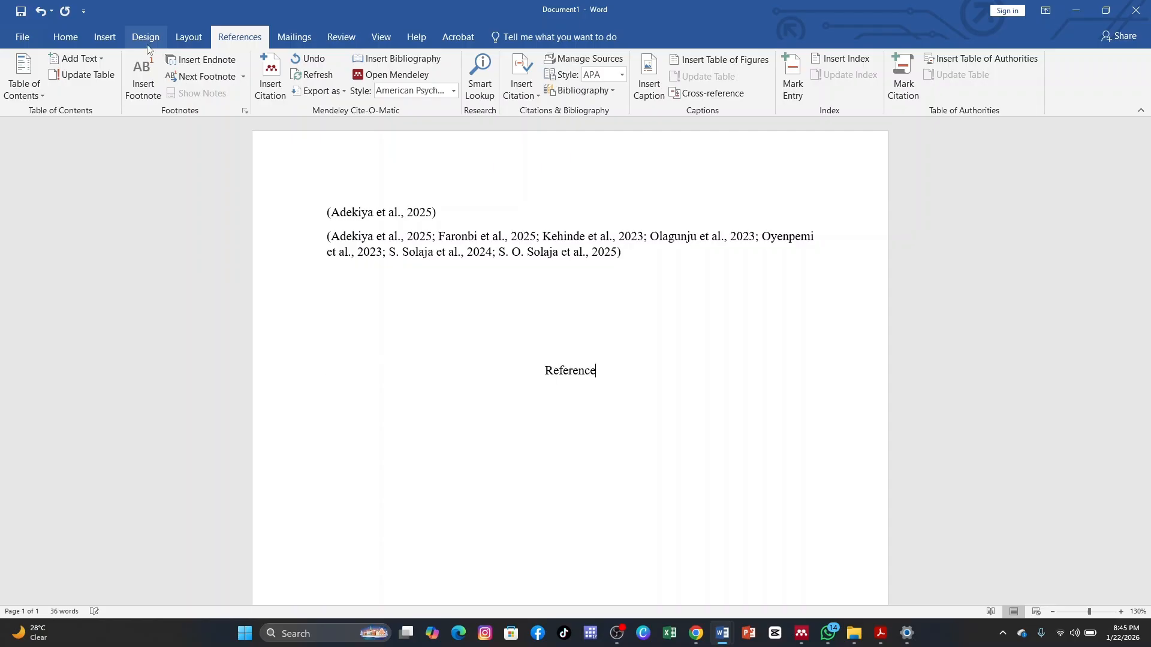
key("Return")
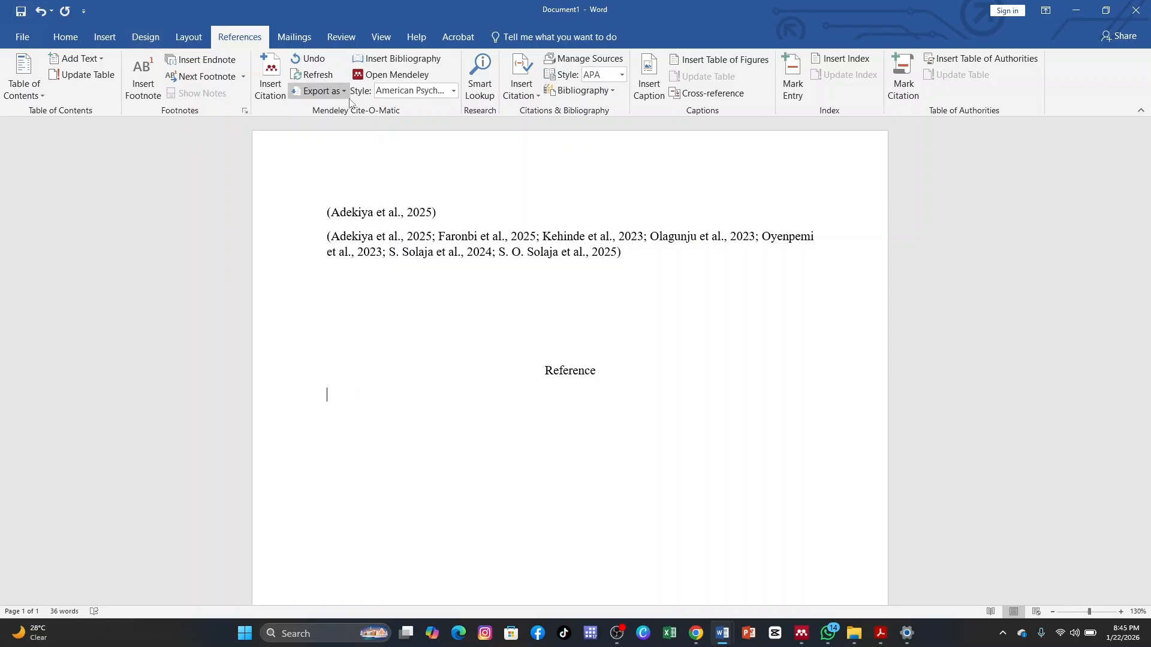
left_click(400, 63)
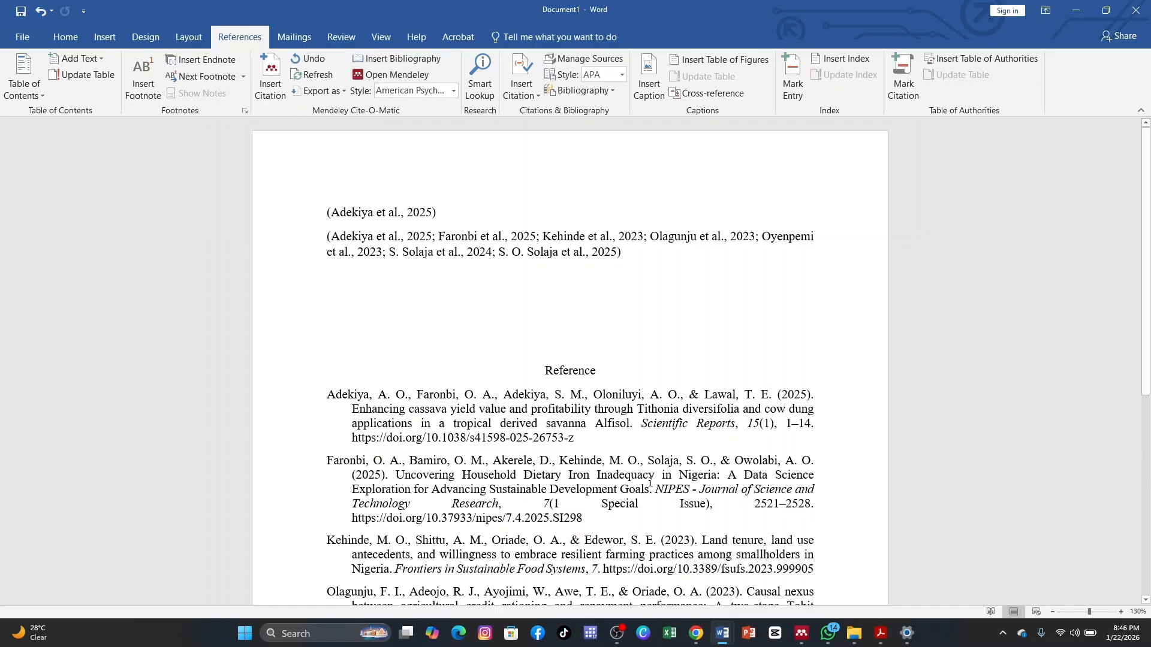
Examine the generated bibliography entries under the Reference heading and how they are grouped as one field.
left_click(637, 442)
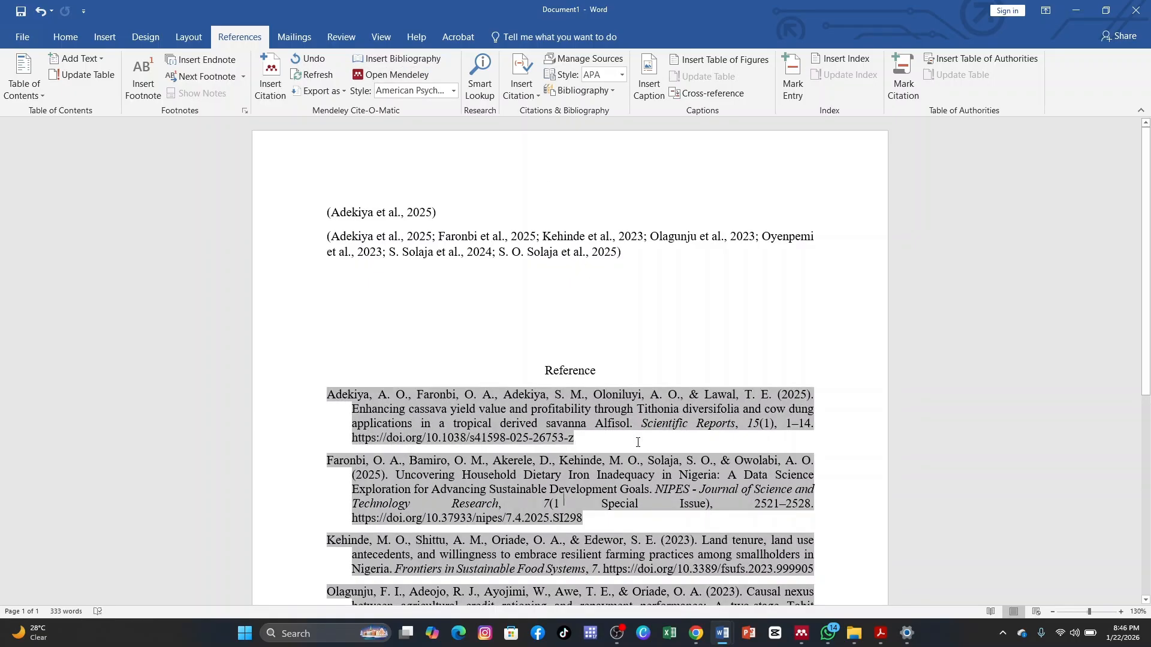
scroll(638, 442, "down", 4)
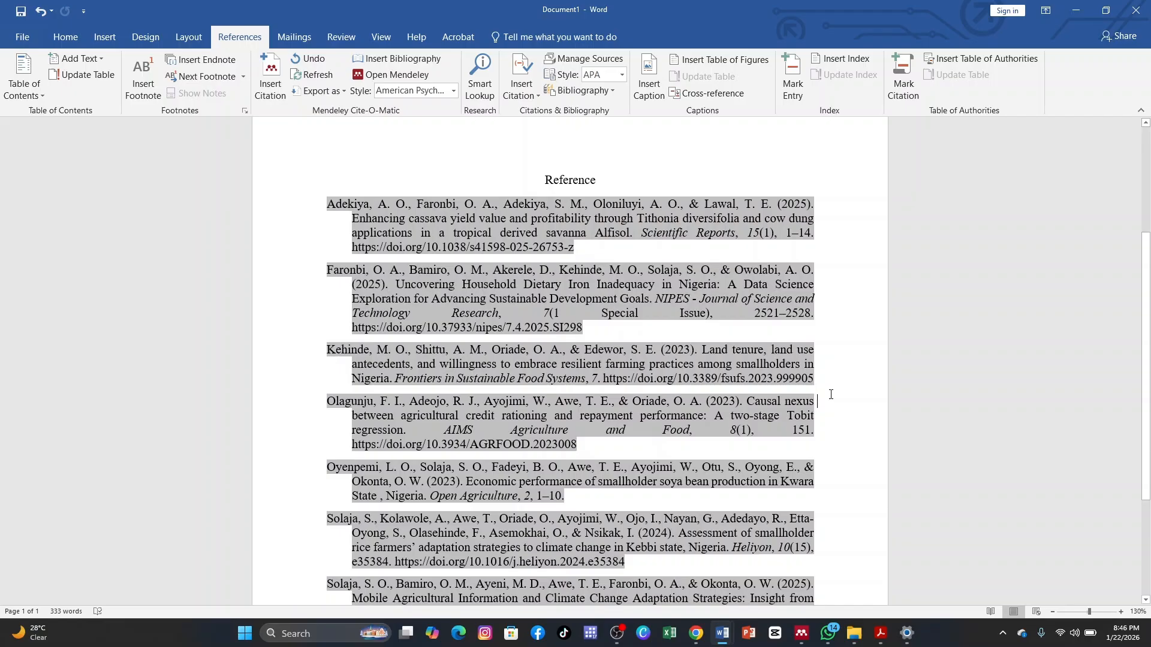
key("Up")
key("Up")
key("Up")
key("Up")
key("Up")
key("Up")
key("Up")
key("Up")
key("Up")
key("Up")
key("Up")
key("Up")
key("Up")
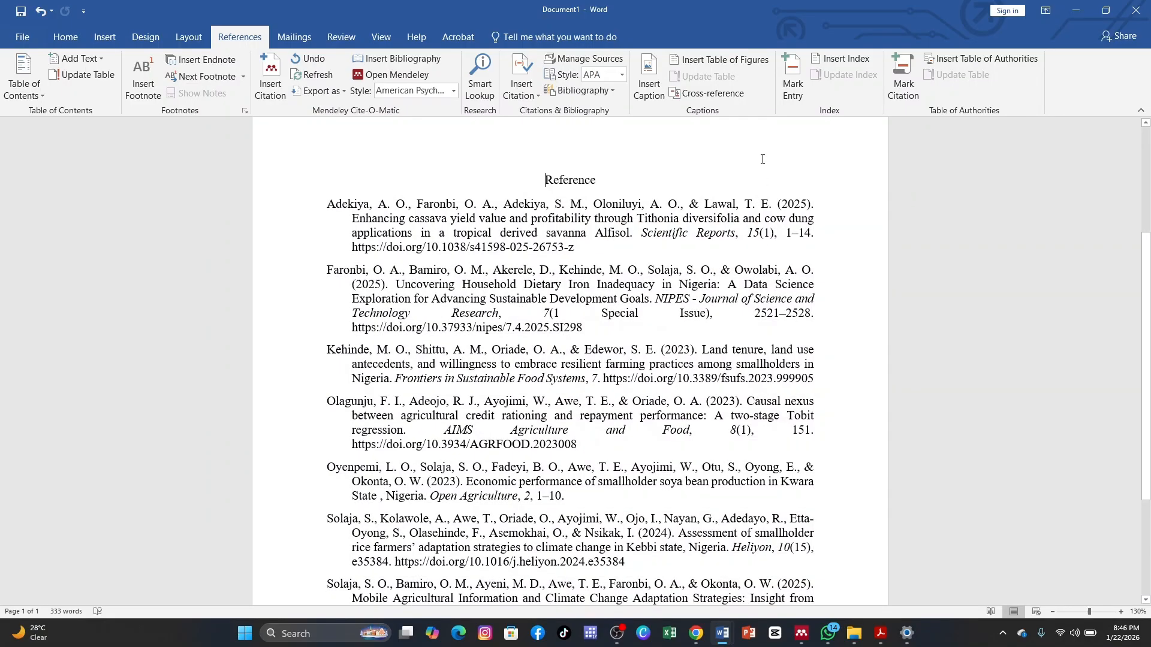
key("Down")
key("Down")
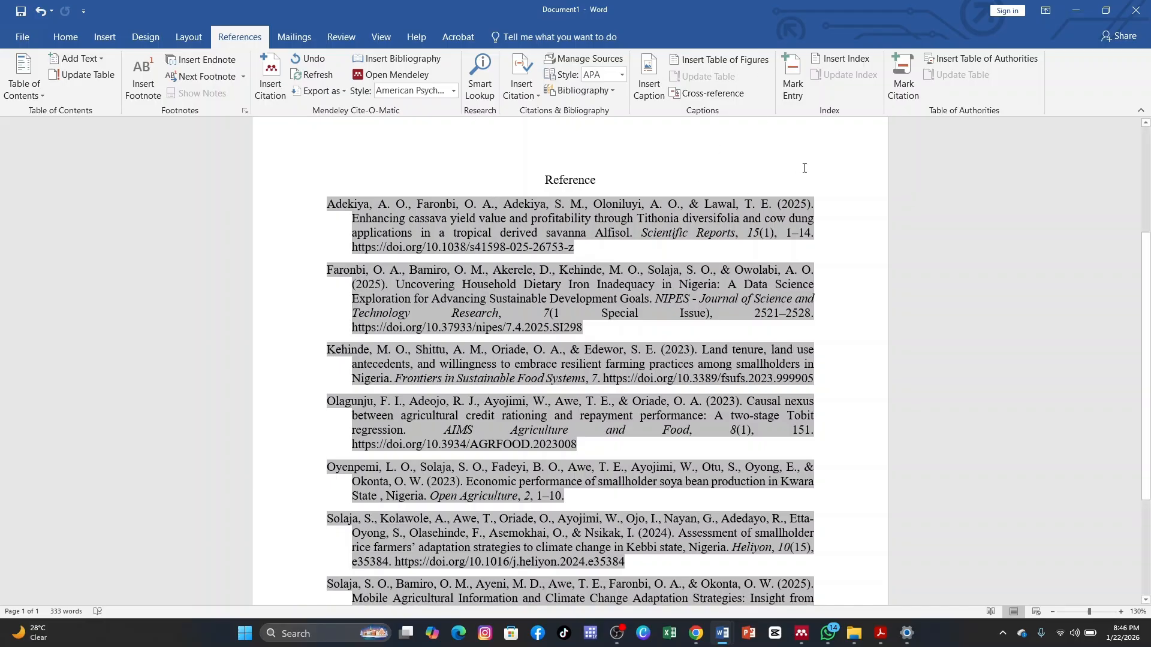
left_click(653, 182)
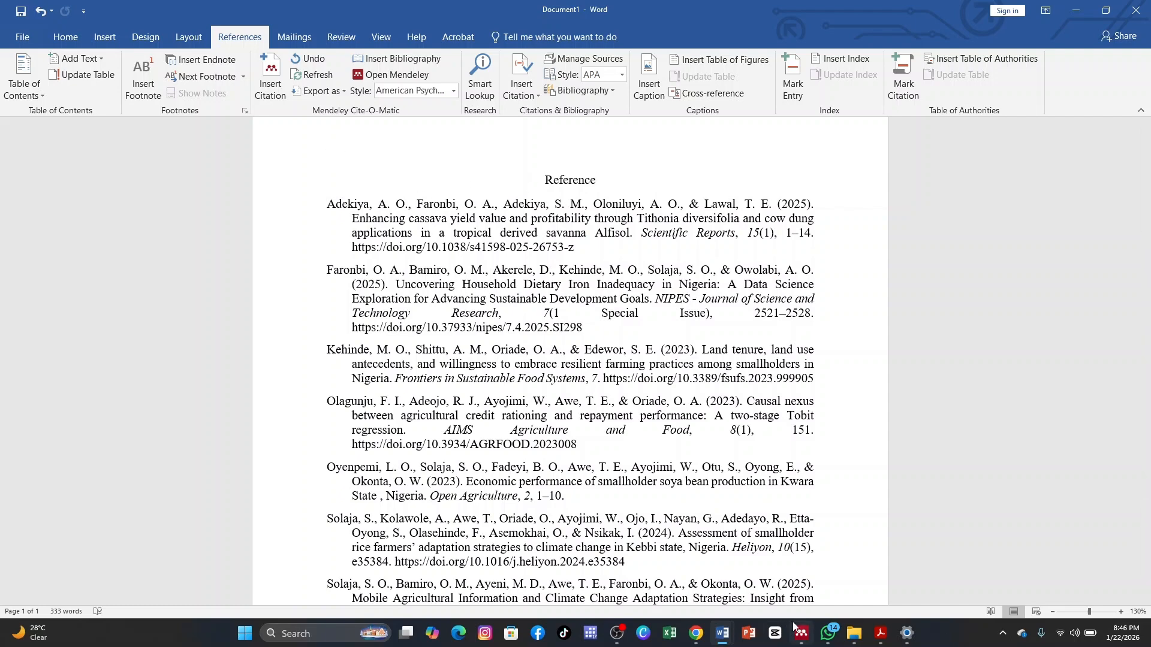
Switch to Mendeley, open the paper "Uncovering Household Dietary Iron Inadequacy in Nigeria" and expand its author list in a widened details area.
mouse_move(798, 631)
left_click(810, 593)
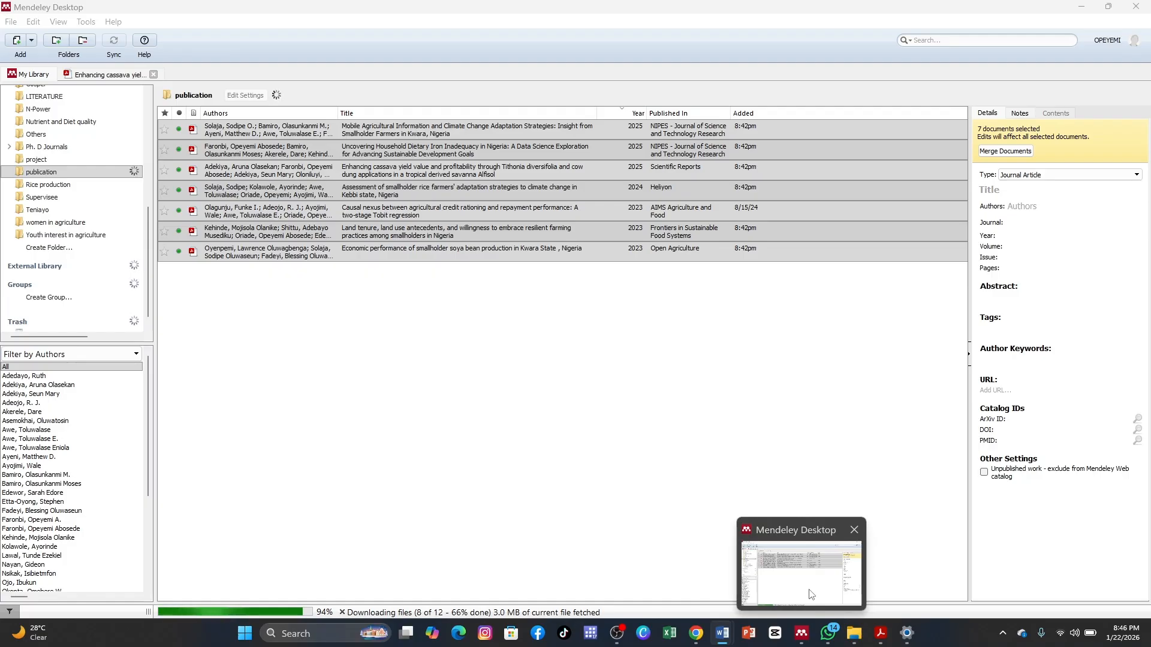
left_click(711, 430)
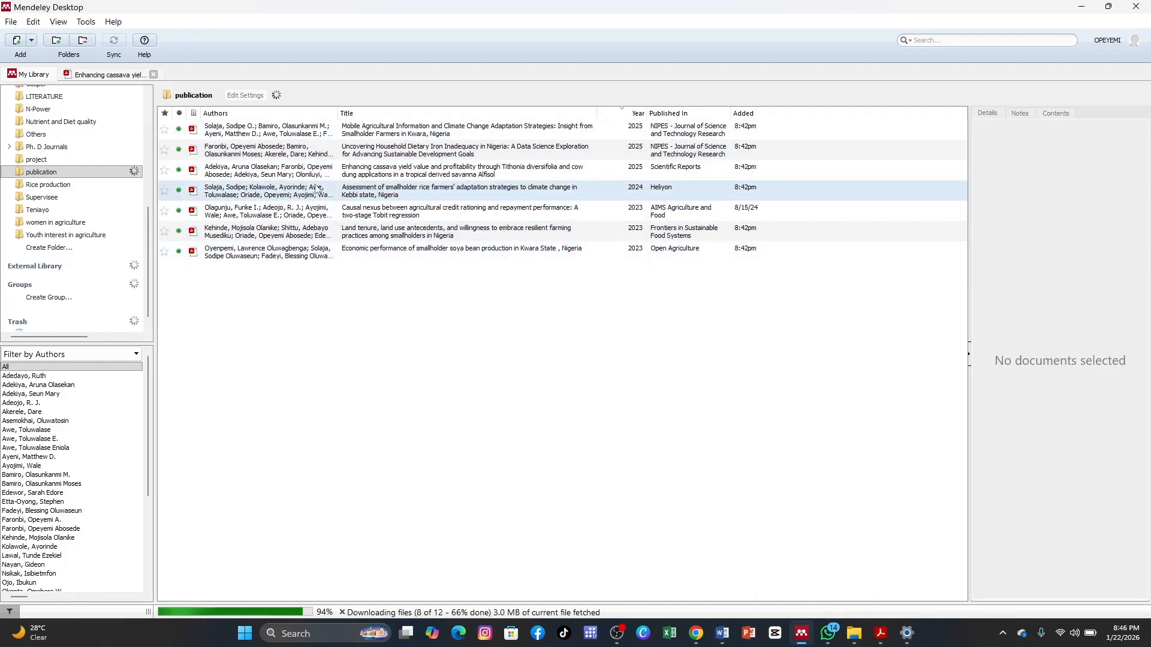
double_click(285, 155)
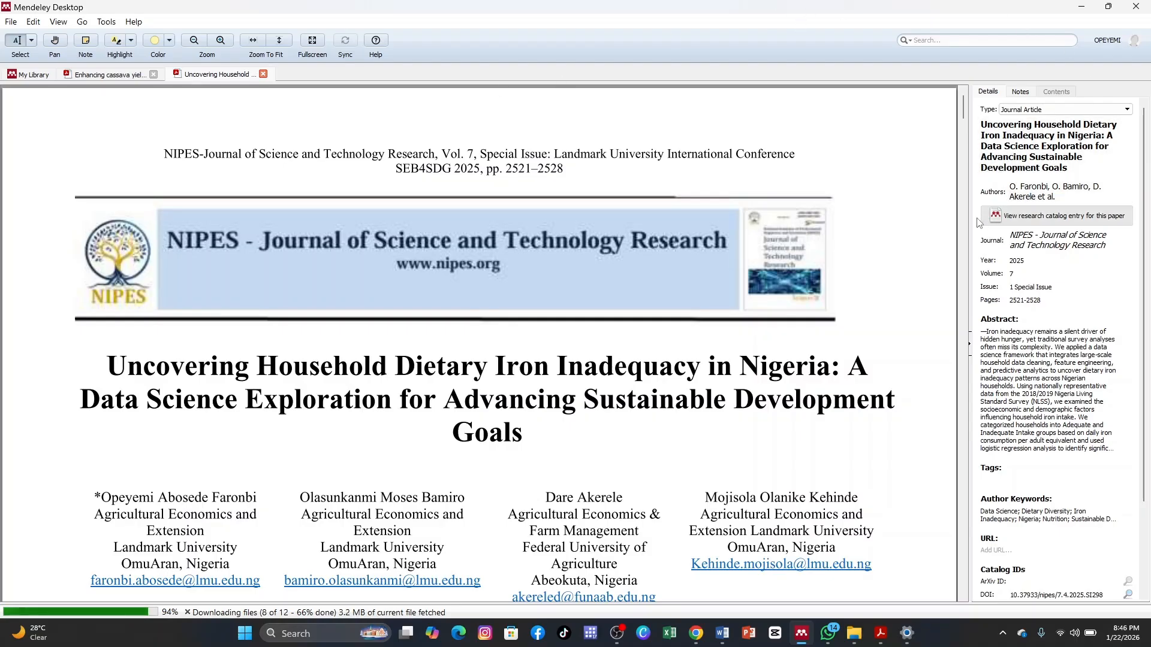
left_click_drag(969, 221, 750, 235)
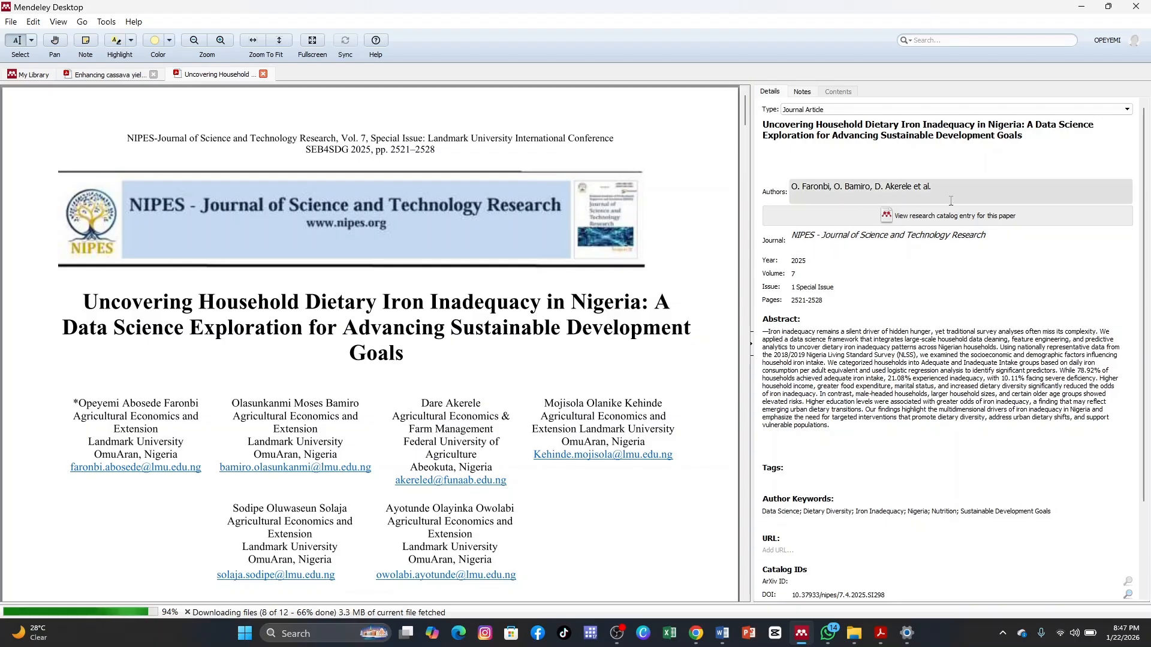
left_click(804, 199)
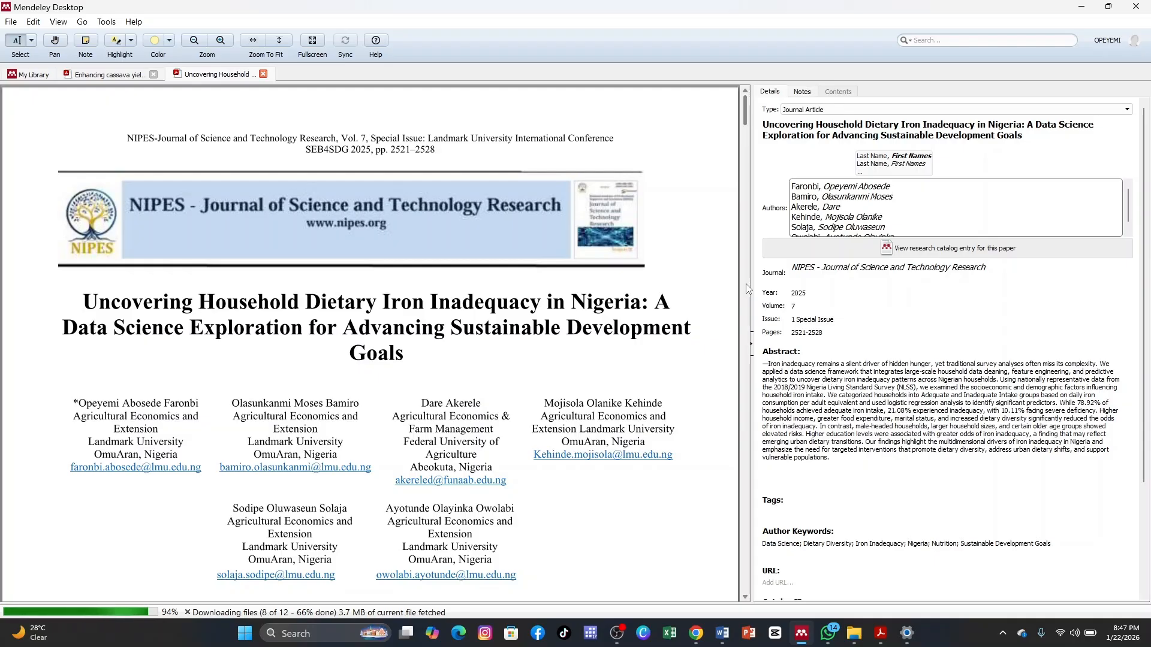
Return to Document1 in Word and refresh the Mendeley citations and bibliography.
mouse_move(736, 639)
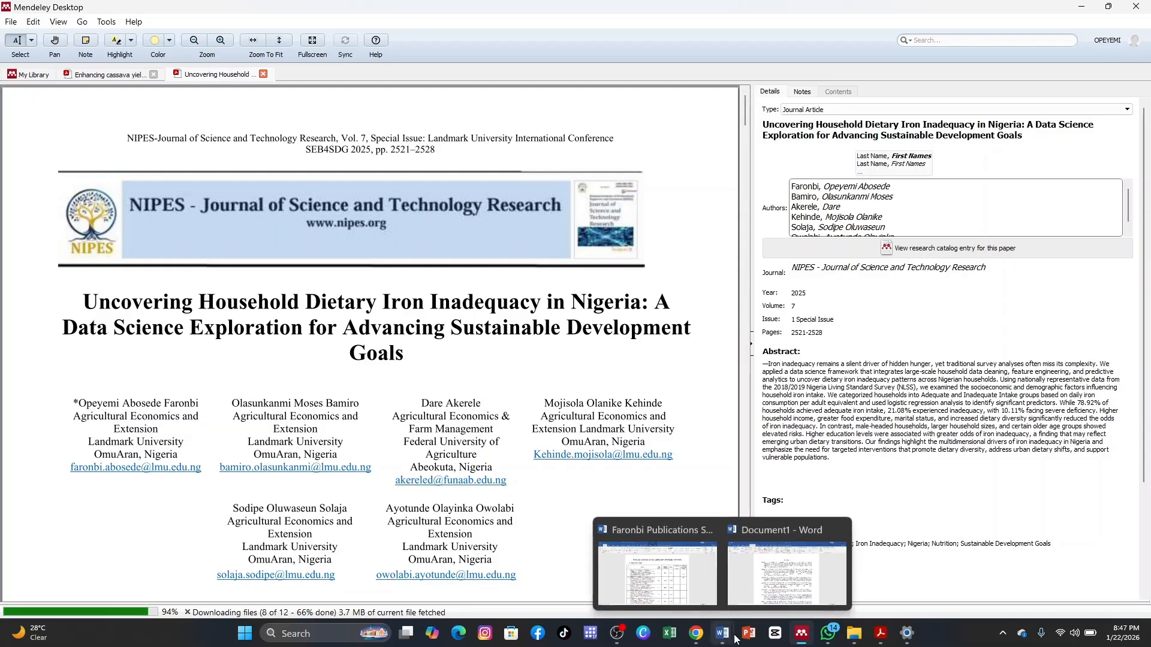
left_click(743, 592)
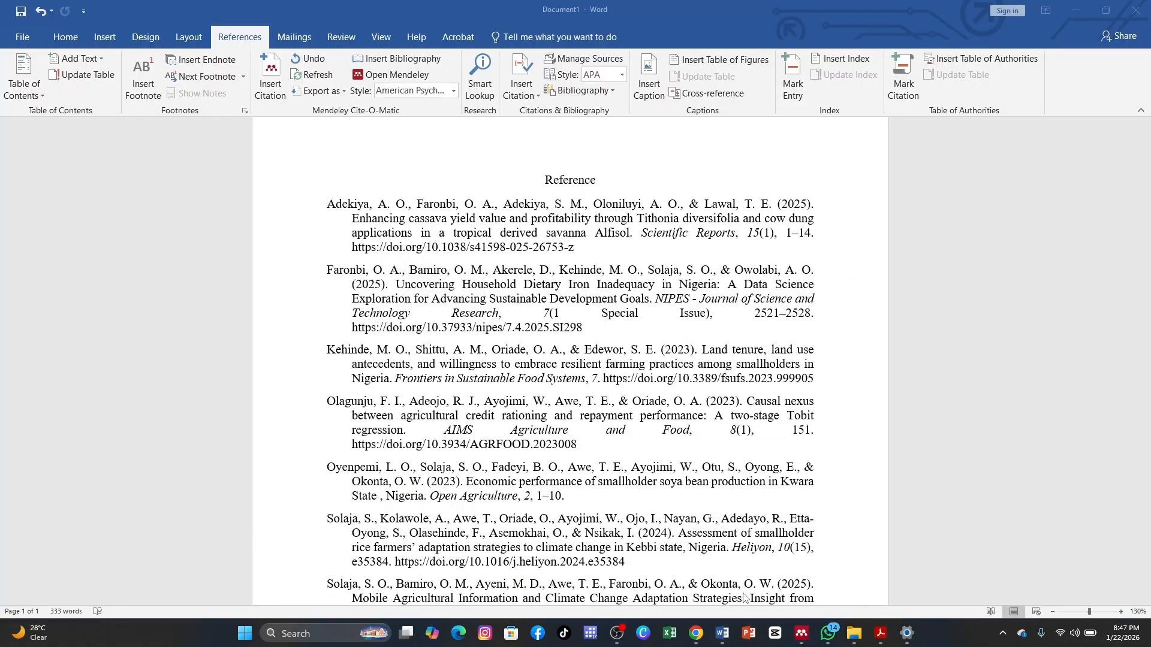
left_click(312, 83)
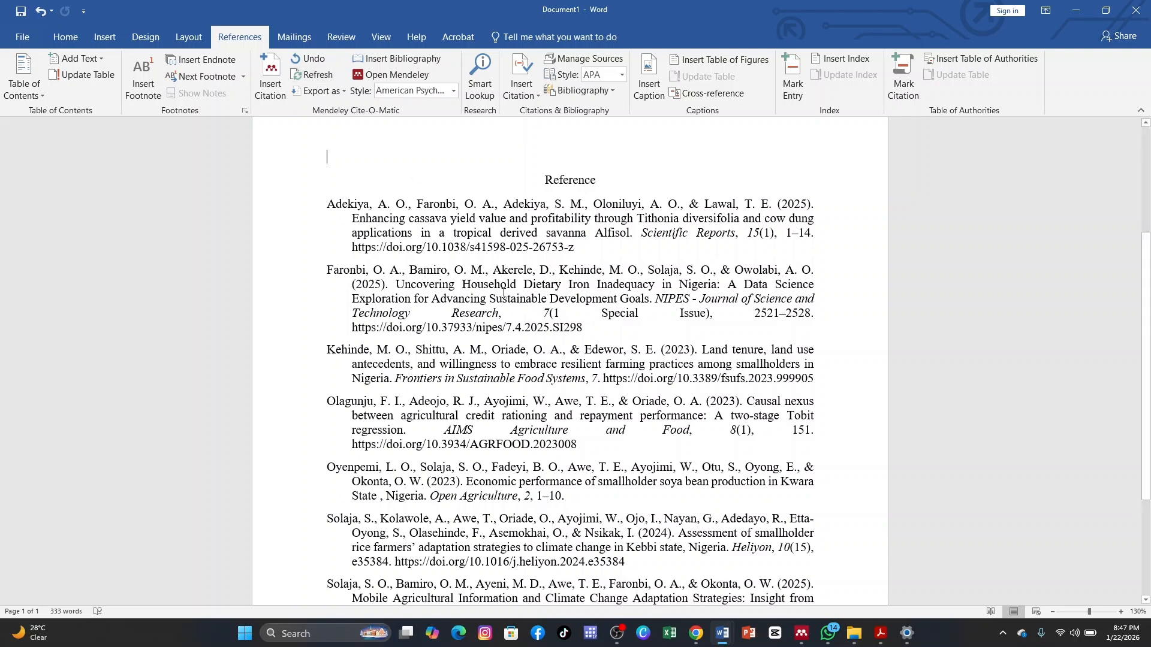
left_click(618, 635)
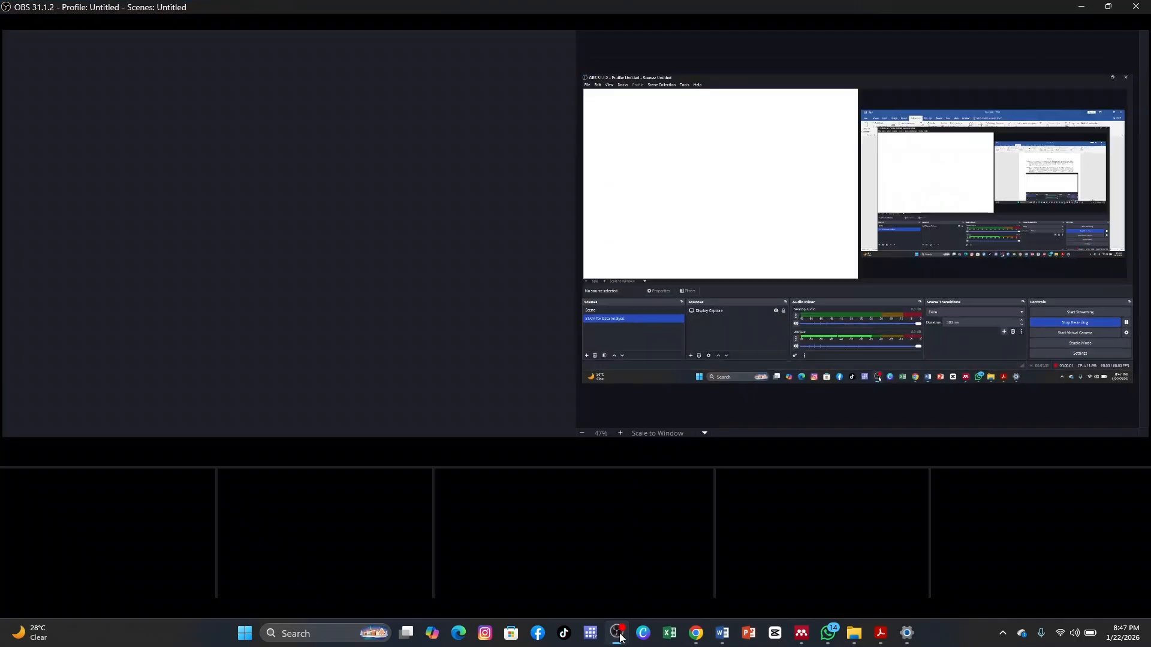